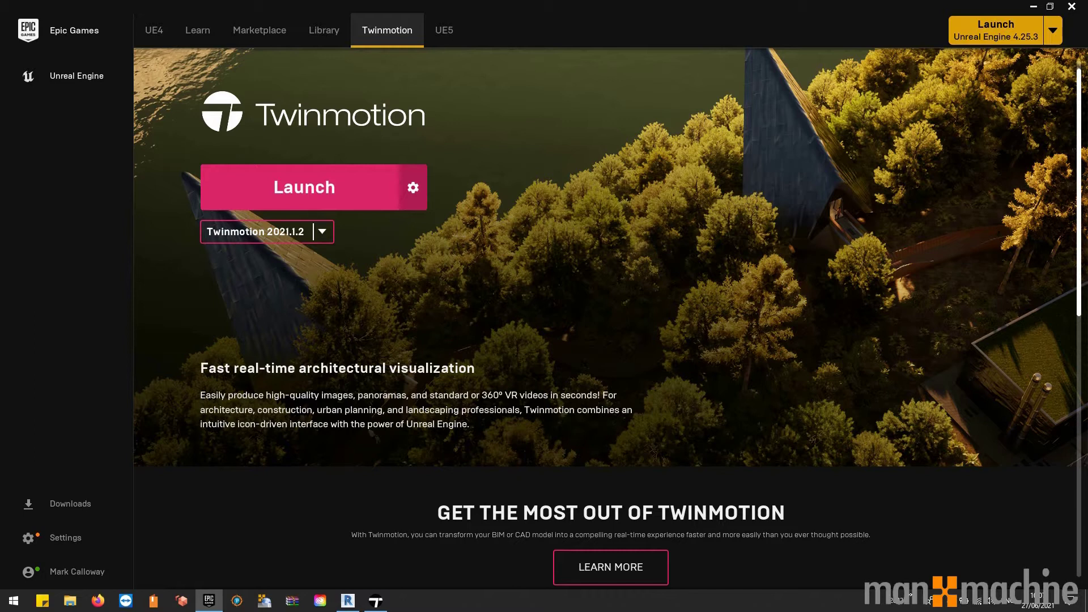
Minimize the Epic Games Launcher to reveal the modern residence model in Revit.
{"action": "left_click", "coordinate": [1033, 6]}
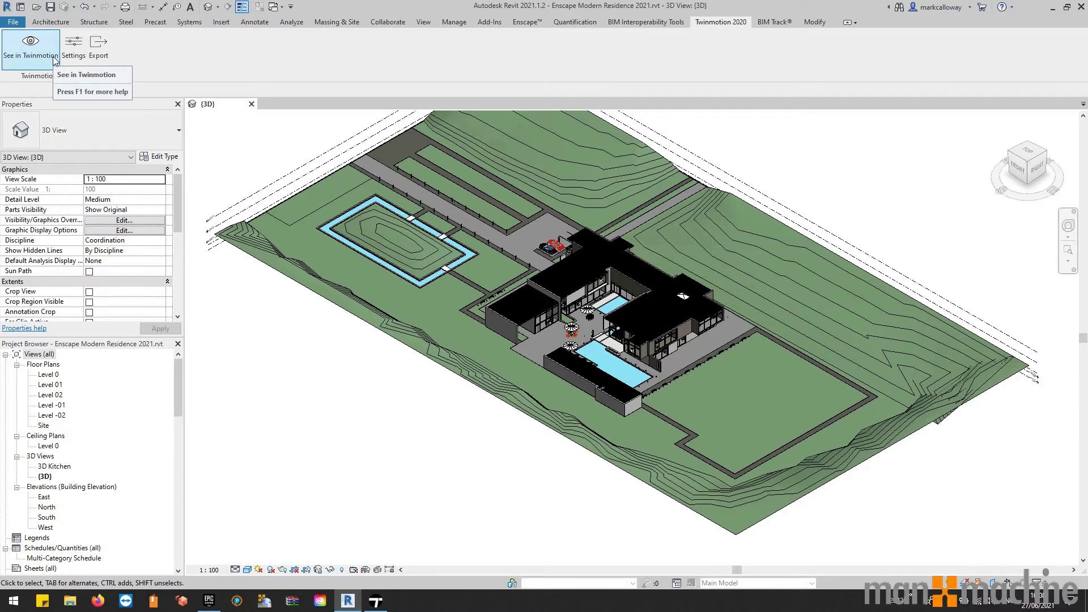
Bring the Twinmotion window with the loaded house to the front.
{"action": "left_click", "coordinate": [378, 604]}
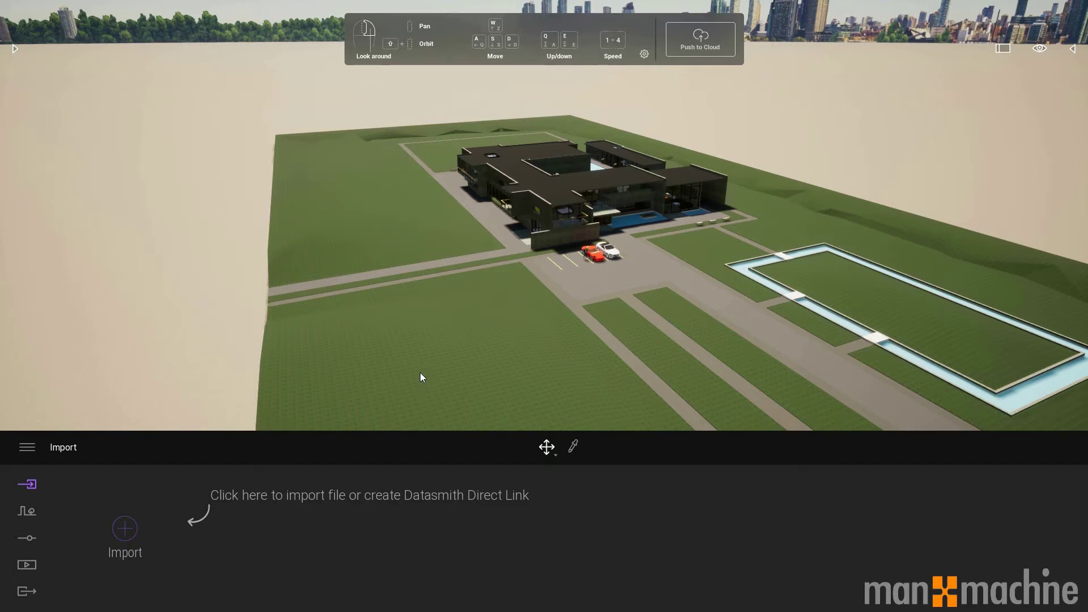
{"action": "mouse_move", "coordinate": [413, 260]}
{"action": "right_mouse_down"}
{"action": "mouse_move", "coordinate": [601, 255]}
{"action": "mouse_move", "coordinate": [413, 257]}
{"action": "right_mouse_up"}
{"action": "key", "text": "w"}
{"action": "key", "text": "w"}
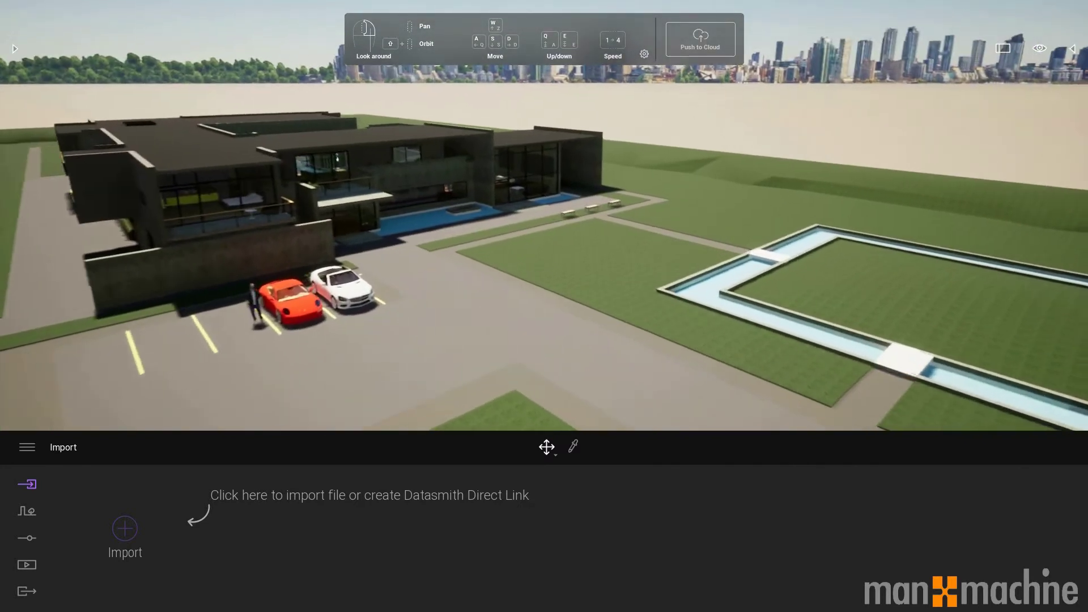
{"action": "key", "text": "w"}
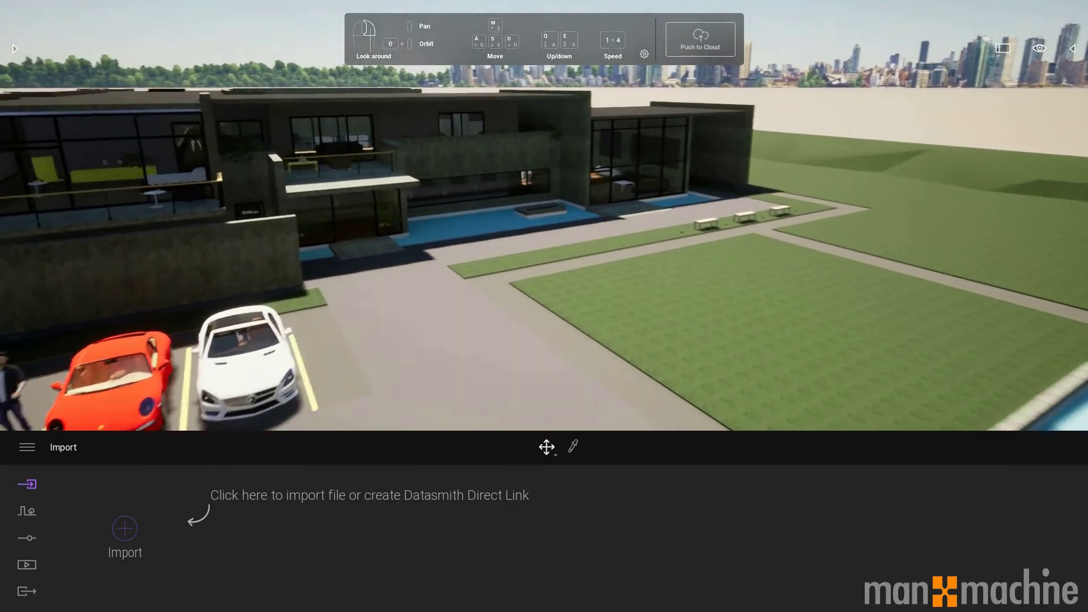
{"action": "key", "text": "w"}
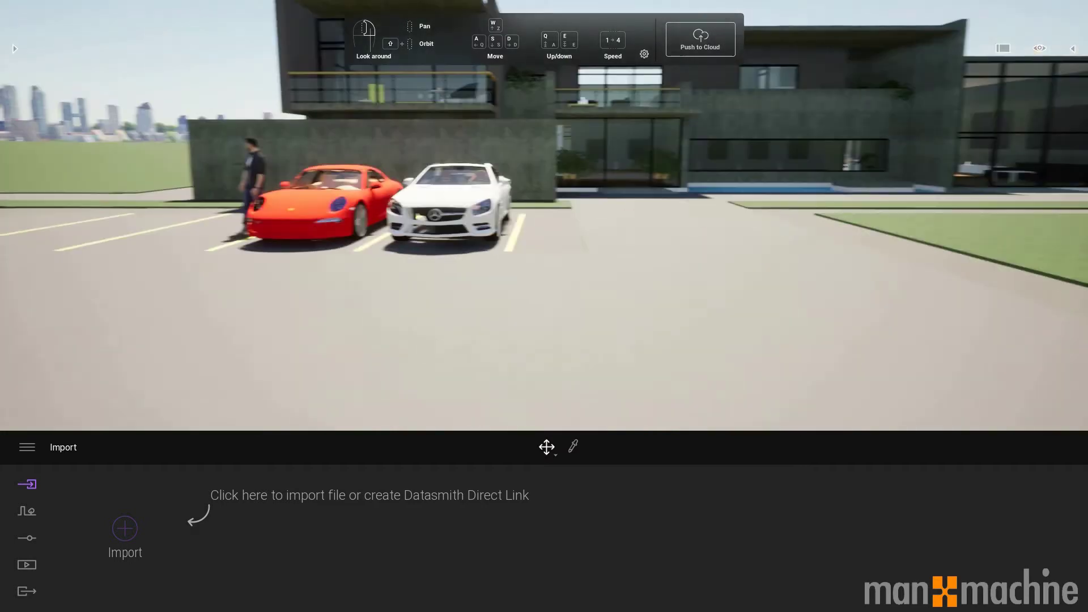
{"action": "key", "text": "w"}
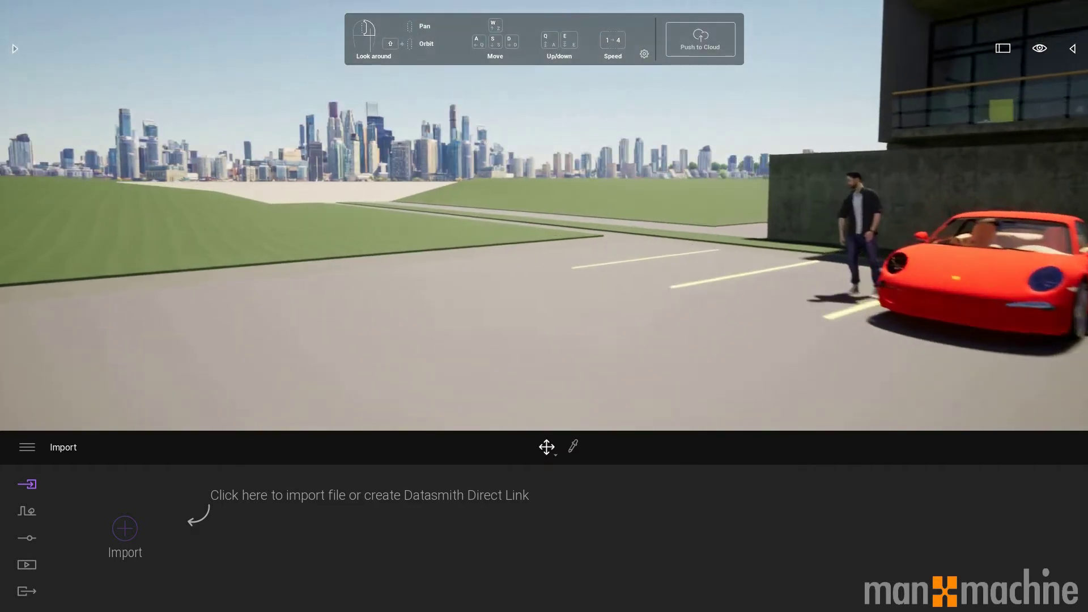
{"action": "key", "text": "w"}
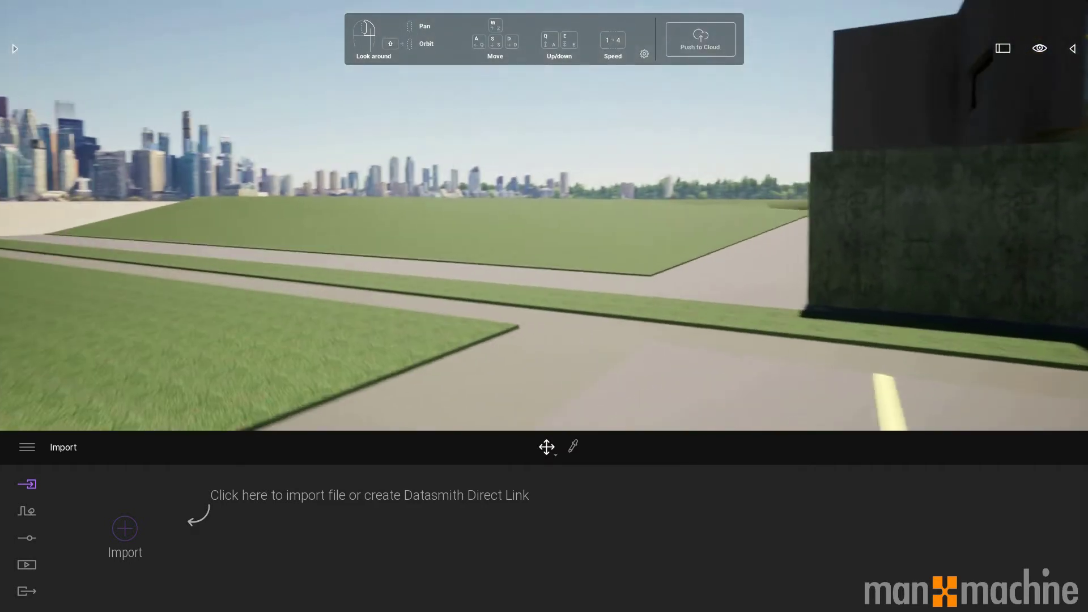
{"action": "key", "text": "w"}
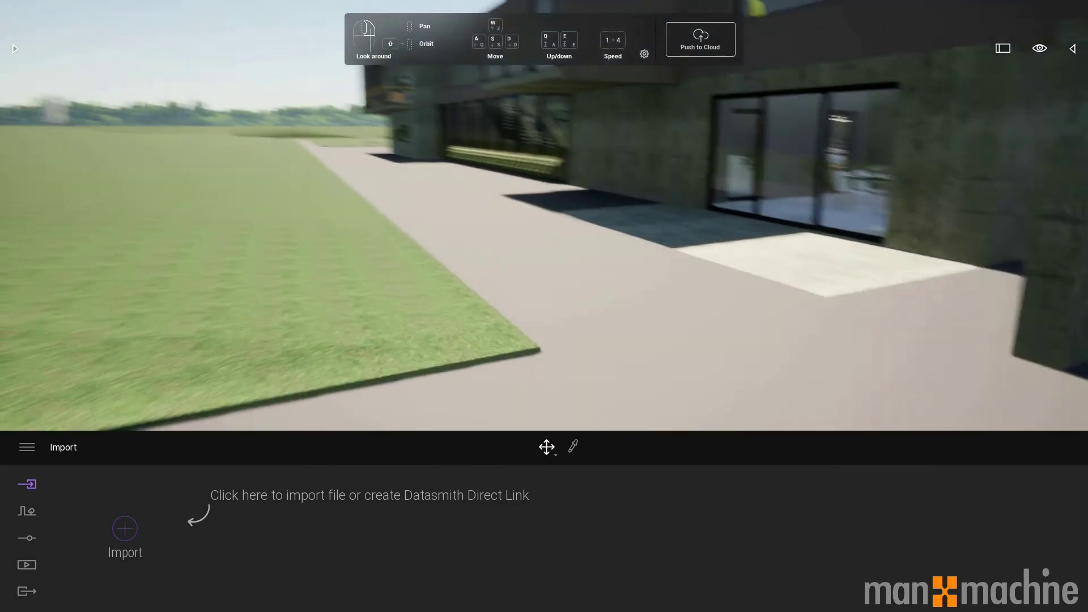
{"action": "key", "text": "w"}
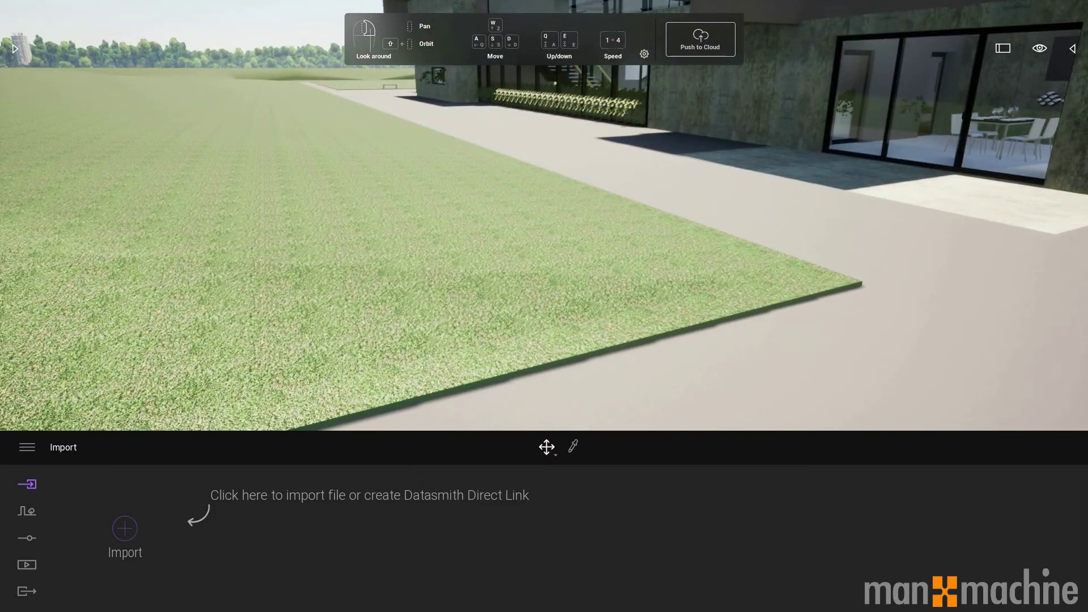
{"action": "key", "text": "s"}
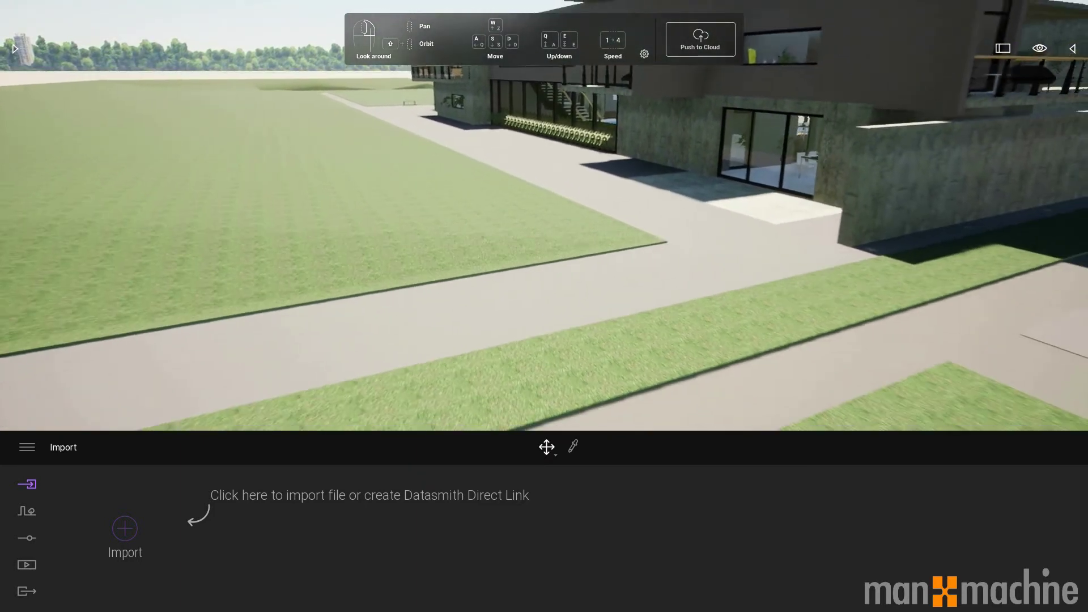
{"action": "key", "text": "s"}
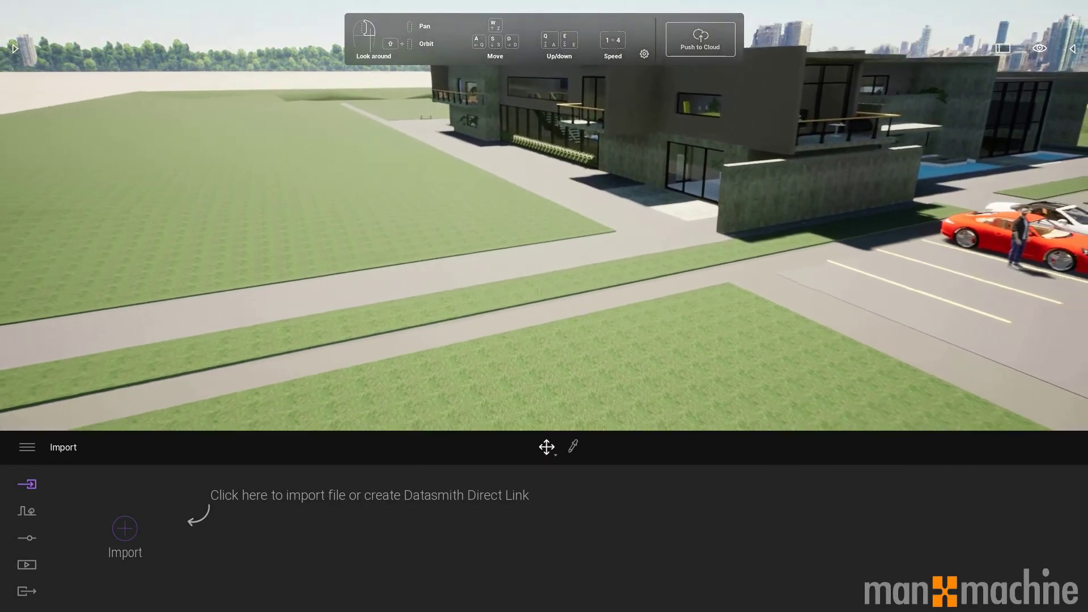
{"action": "key", "text": "s"}
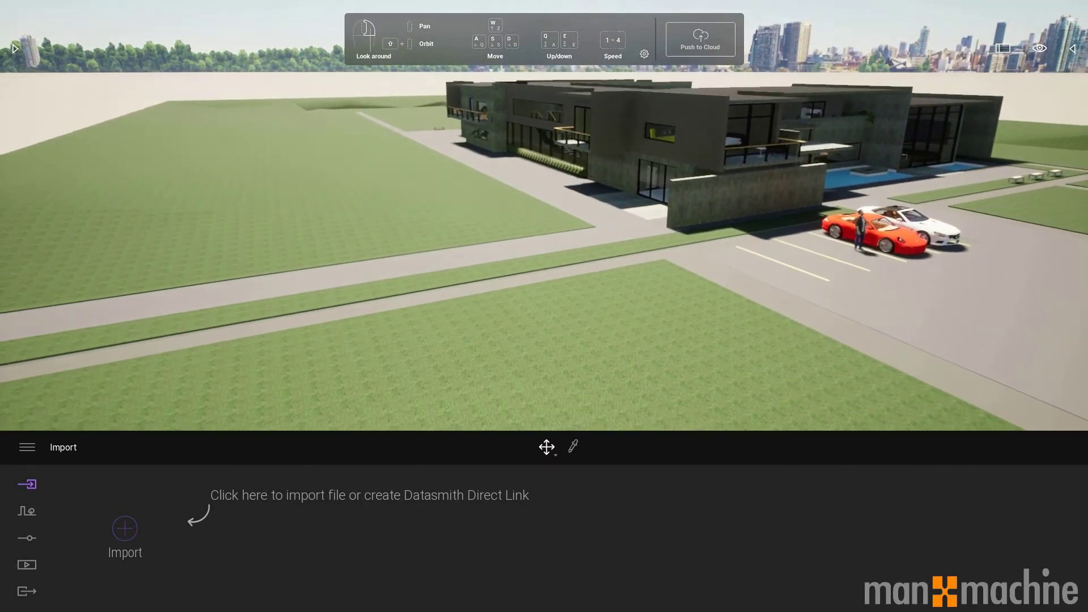
{"action": "key", "text": "s"}
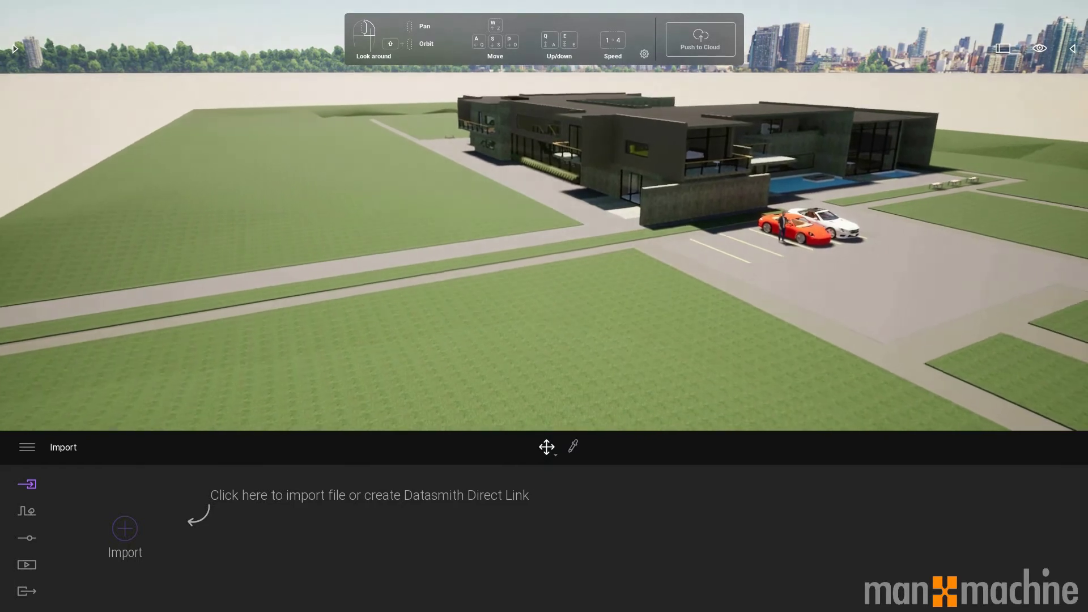
{"action": "key", "text": "s"}
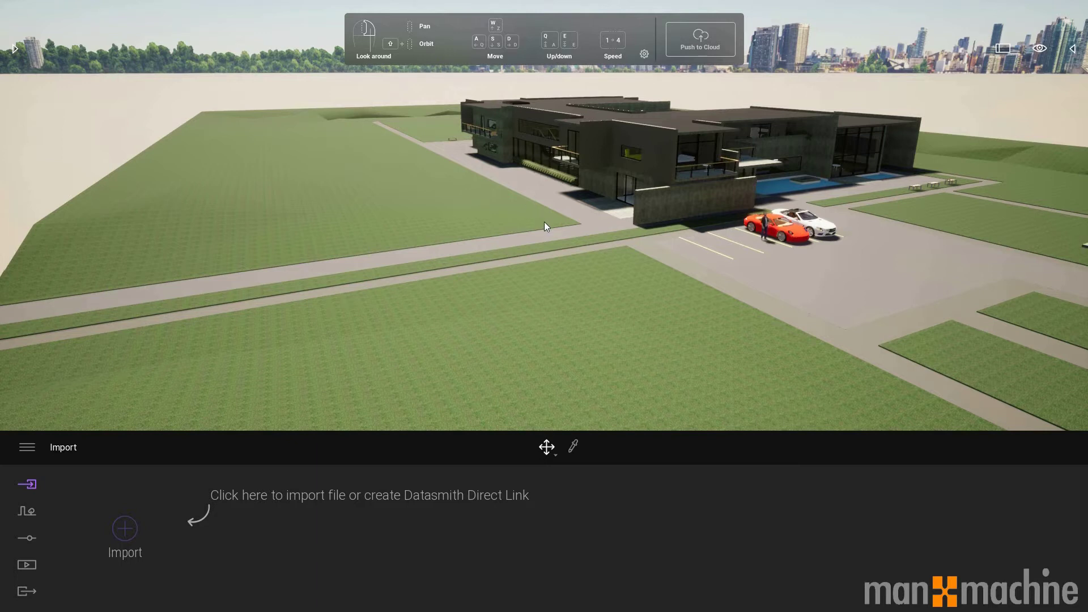
{"action": "right_click_drag", "start_coordinate": [544, 222], "coordinate": [365, 207]}
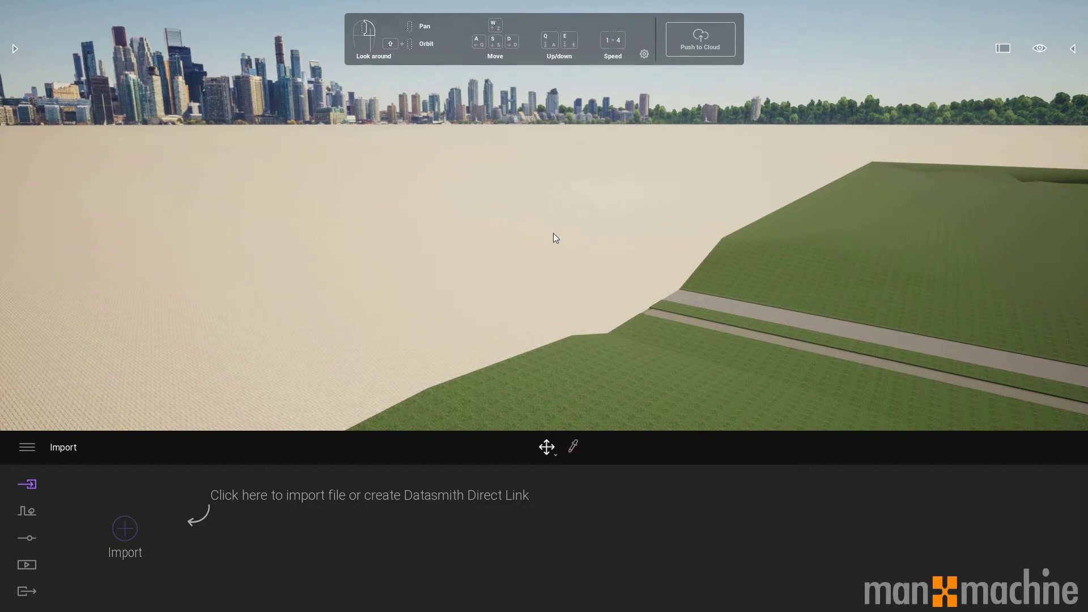
{"action": "right_click_drag", "start_coordinate": [553, 233], "coordinate": [538, 283]}
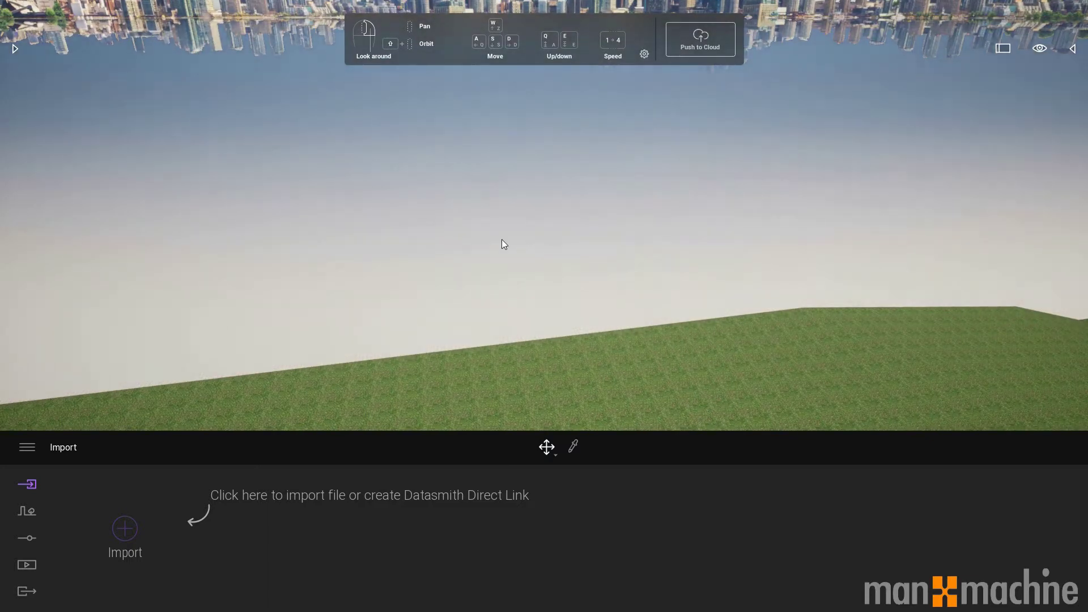
{"action": "right_click_drag", "start_coordinate": [503, 238], "coordinate": [492, 175]}
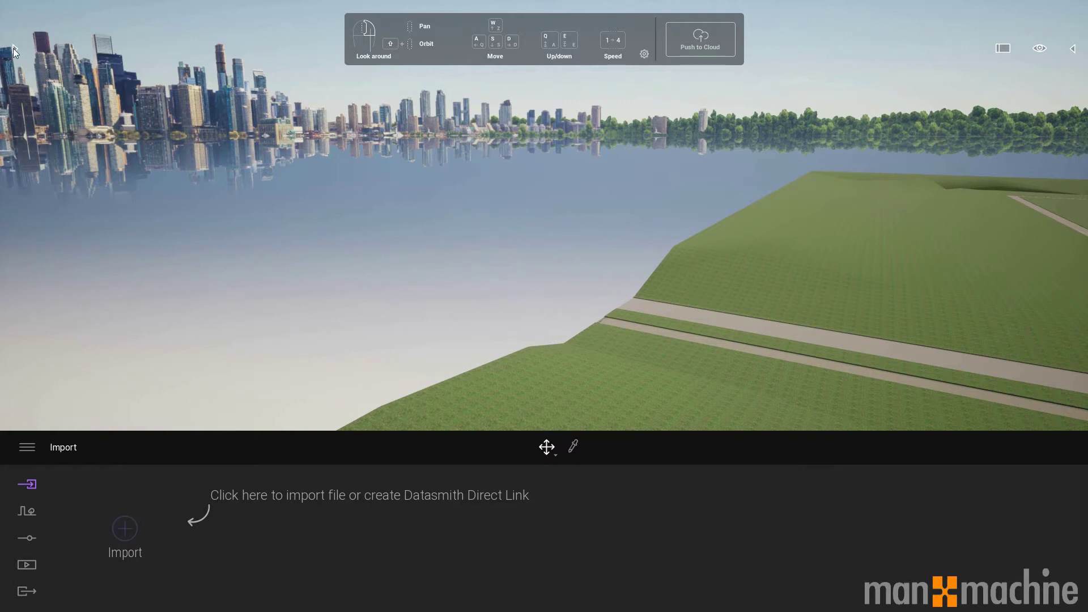
Drop the Flat landscape from Library > Vegetation and landscape > Landscapes into the scene.
{"action": "left_click", "coordinate": [13, 49]}
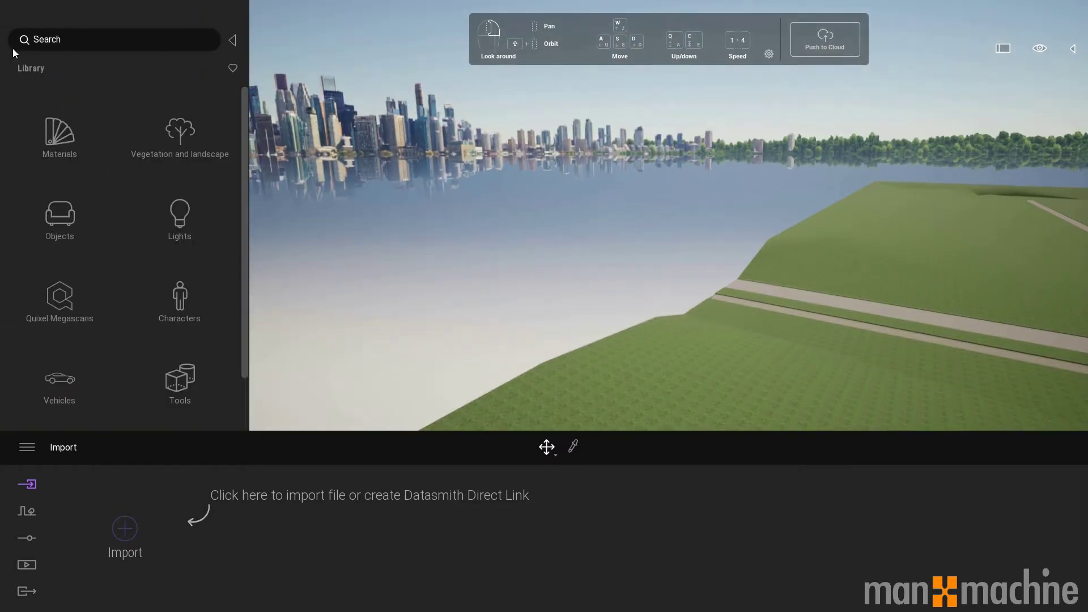
{"action": "left_click", "coordinate": [173, 144]}
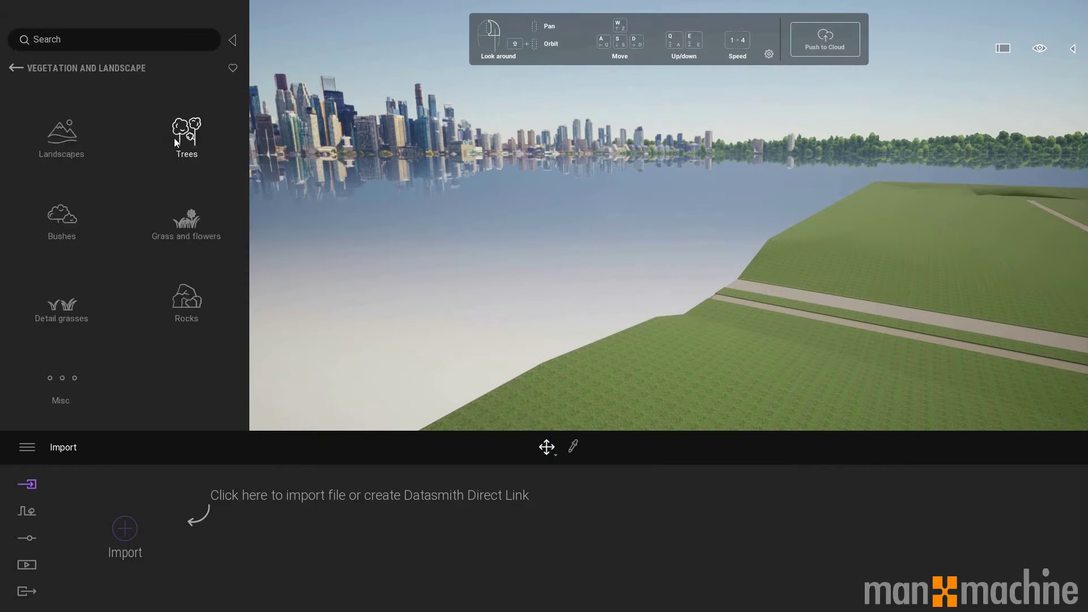
{"action": "left_click", "coordinate": [57, 142]}
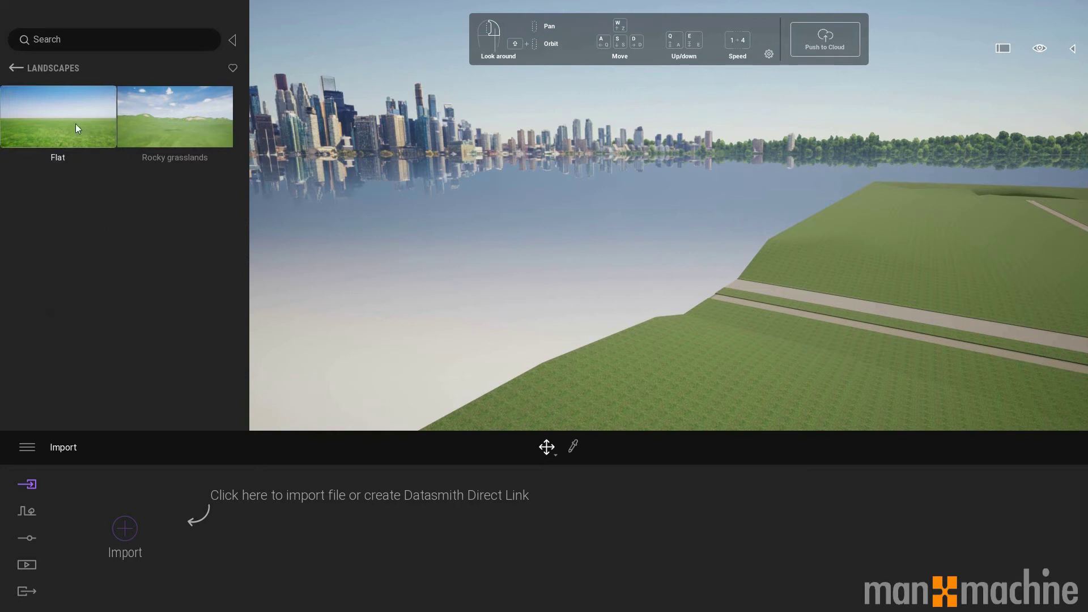
{"action": "left_click", "coordinate": [75, 125]}
{"action": "left_click_drag", "start_coordinate": [64, 115], "coordinate": [491, 235]}
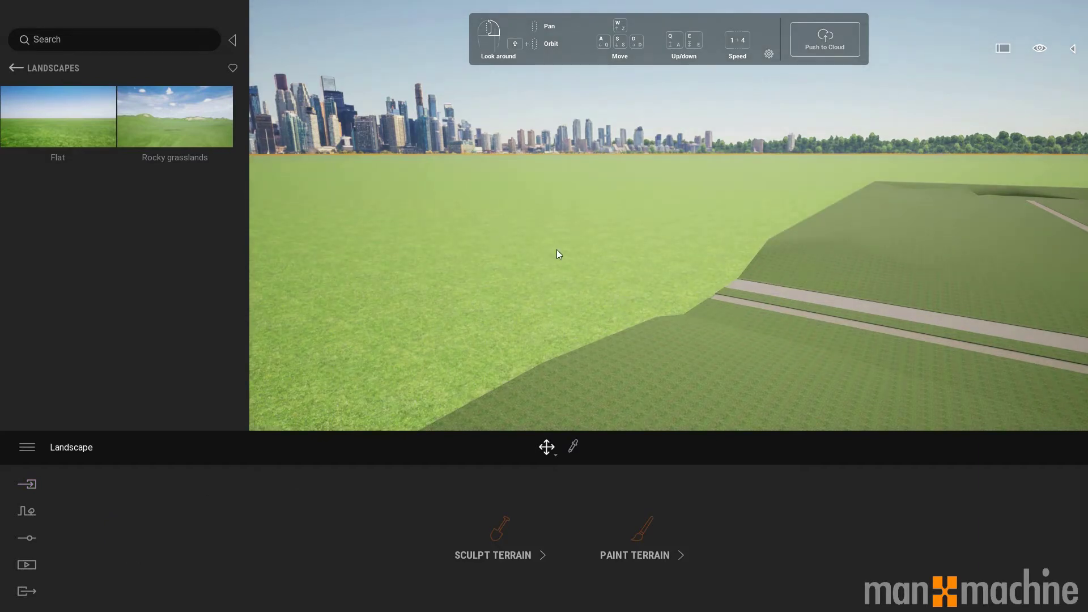
Raise a small mound, then a large hill with the Raise brush widened to 81 m.
{"action": "mouse_move", "coordinate": [556, 254]}
{"action": "left_mouse_down"}
{"action": "mouse_move", "coordinate": [473, 256]}
{"action": "mouse_move", "coordinate": [555, 298]}
{"action": "mouse_move", "coordinate": [557, 250]}
{"action": "left_mouse_up"}
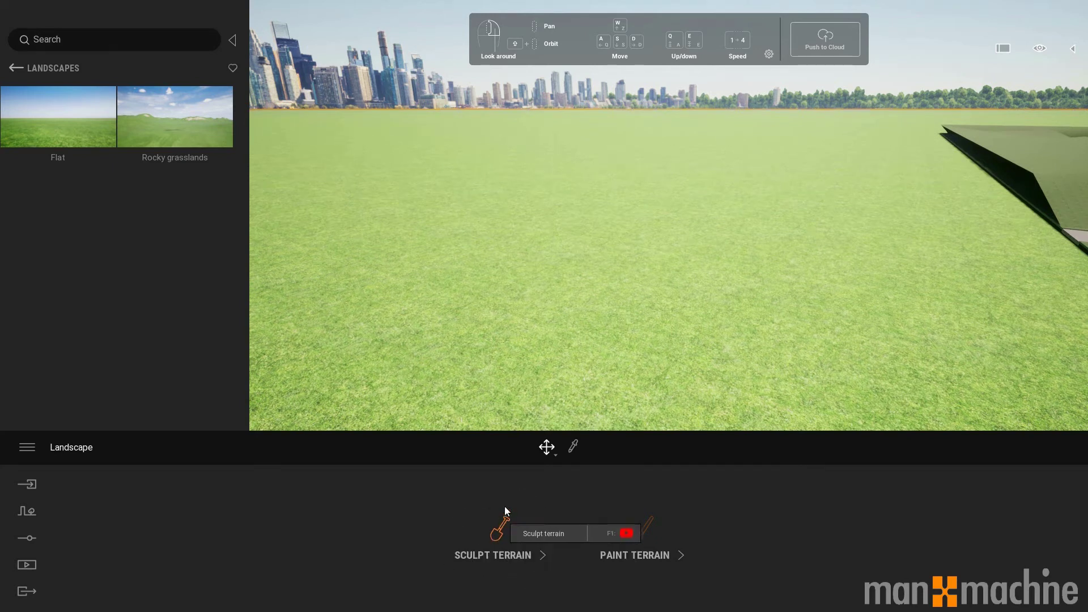
{"action": "left_click", "coordinate": [486, 524]}
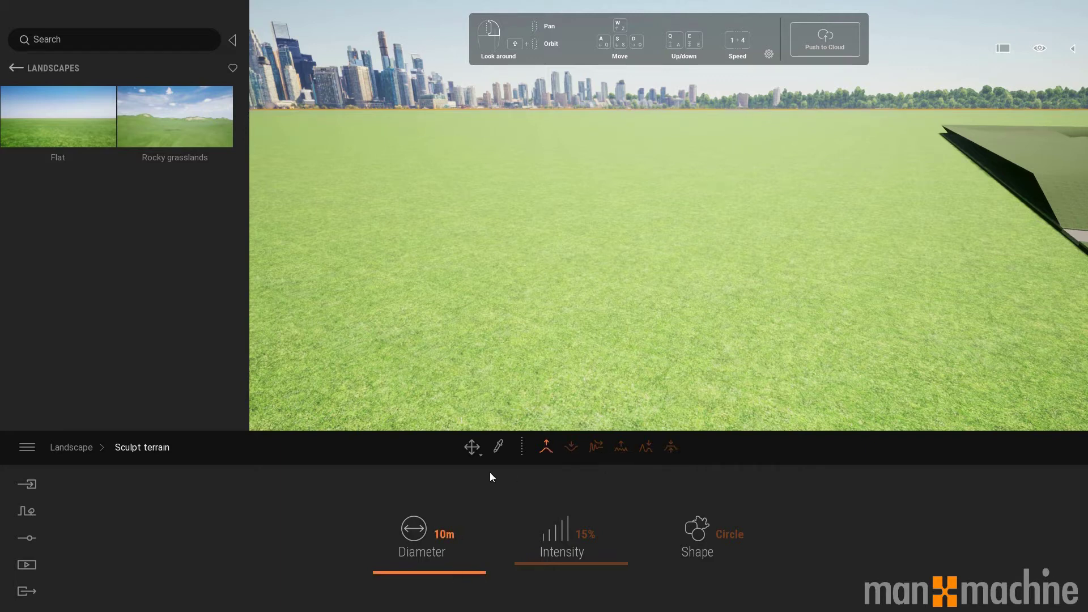
{"action": "left_click_drag", "start_coordinate": [688, 192], "coordinate": [693, 188]}
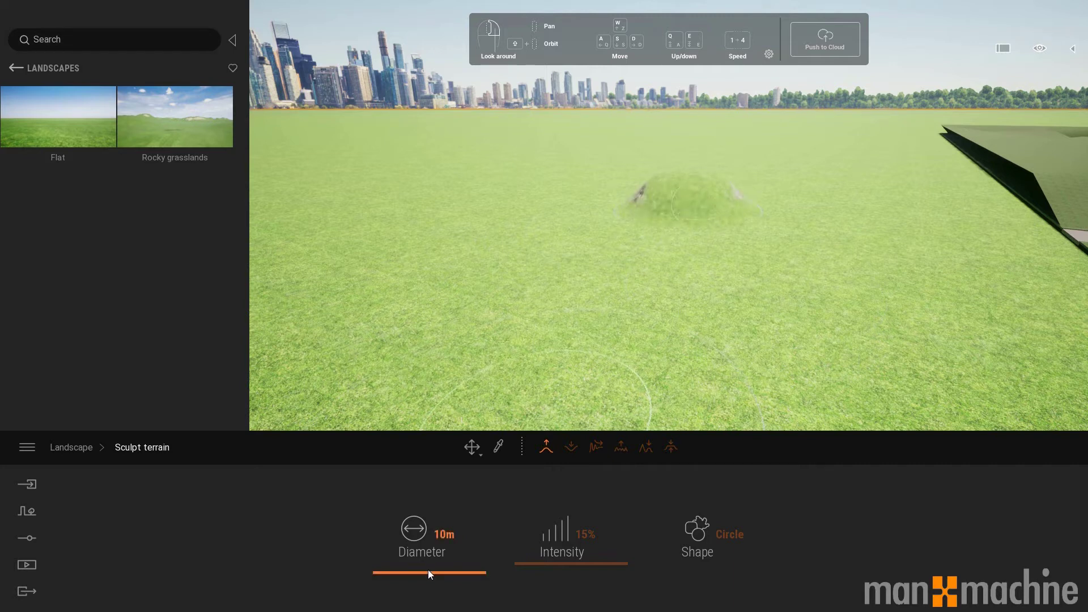
{"action": "left_click_drag", "start_coordinate": [427, 569], "coordinate": [355, 162]}
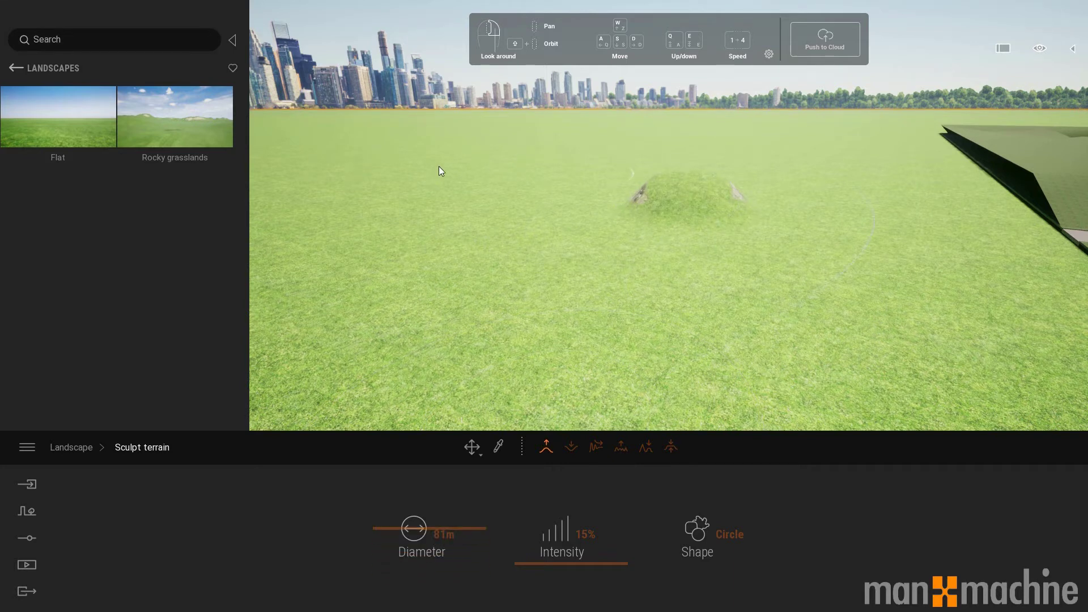
{"action": "left_click_drag", "start_coordinate": [441, 162], "coordinate": [536, 273]}
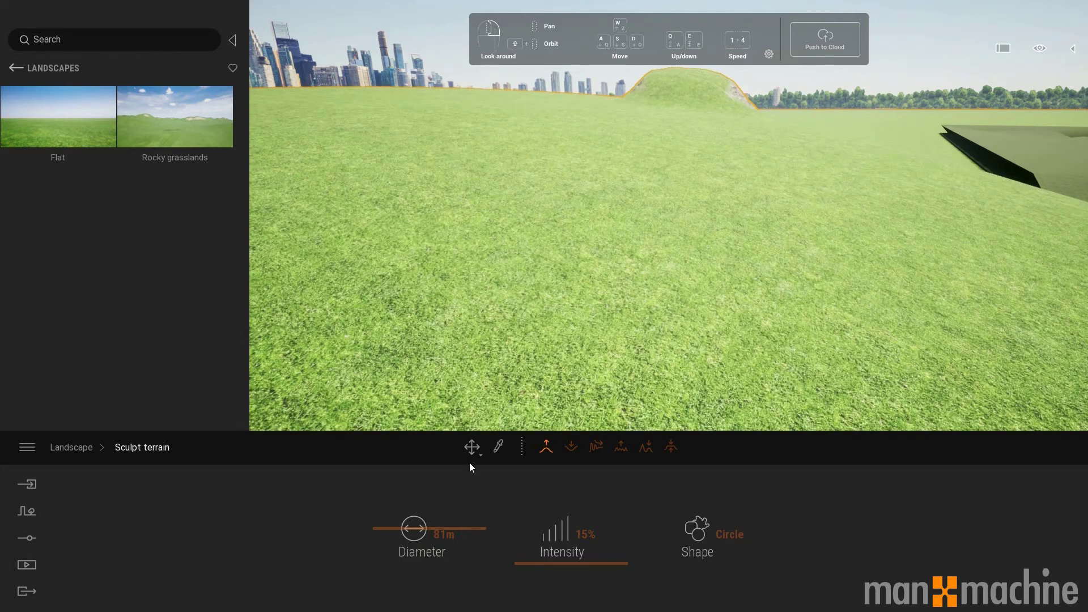
Switch the brush to Lower and dig a rocky hollow into the hill.
{"action": "left_click", "coordinate": [573, 451]}
{"action": "left_click_drag", "start_coordinate": [413, 215], "coordinate": [409, 213]}
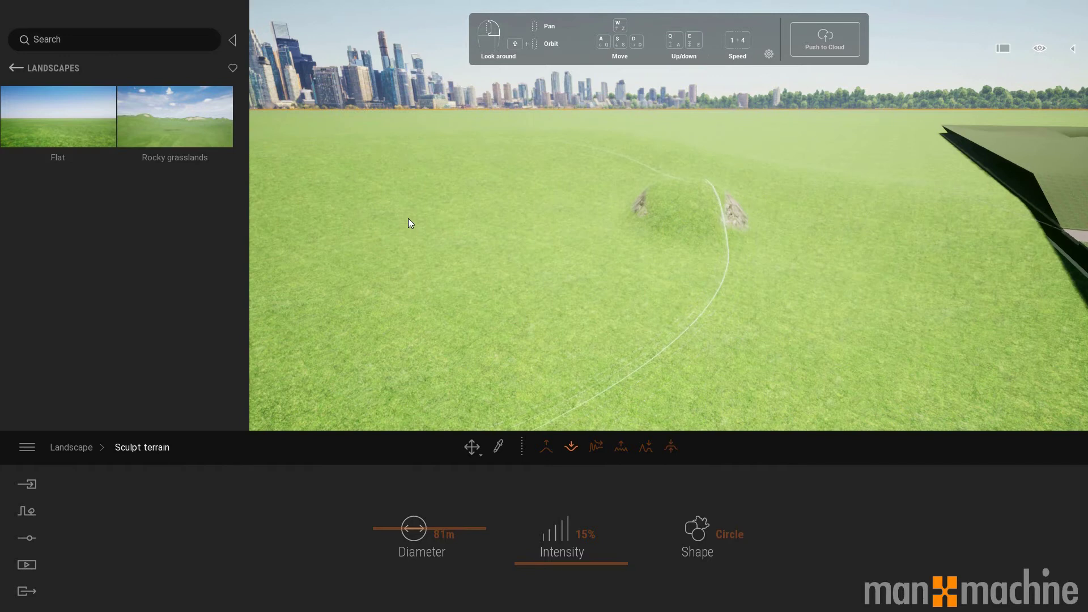
{"action": "left_click", "coordinate": [402, 220]}
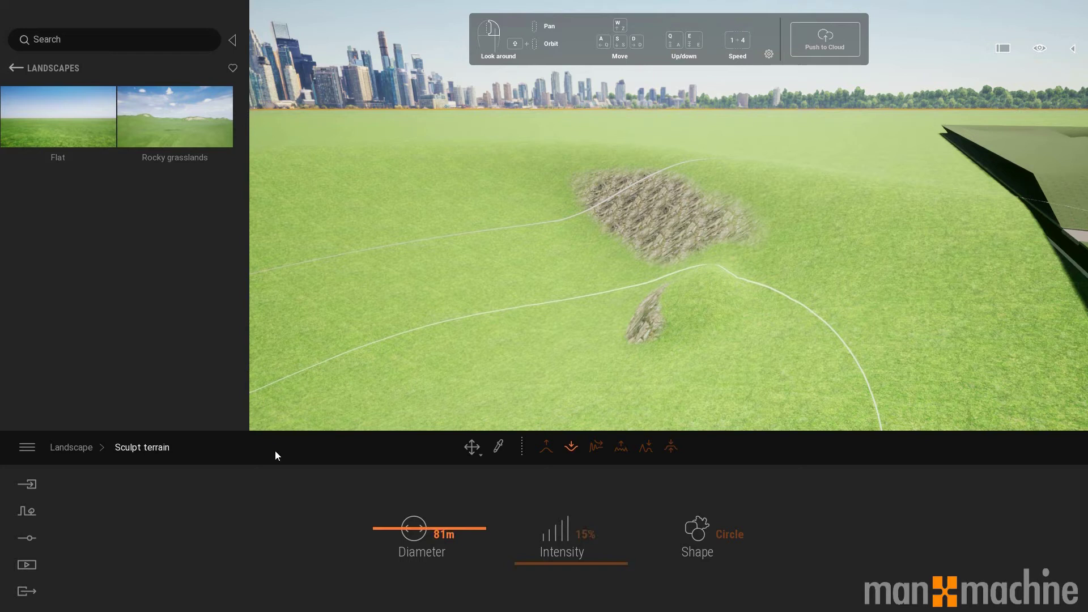
{"action": "left_click", "coordinate": [16, 68]}
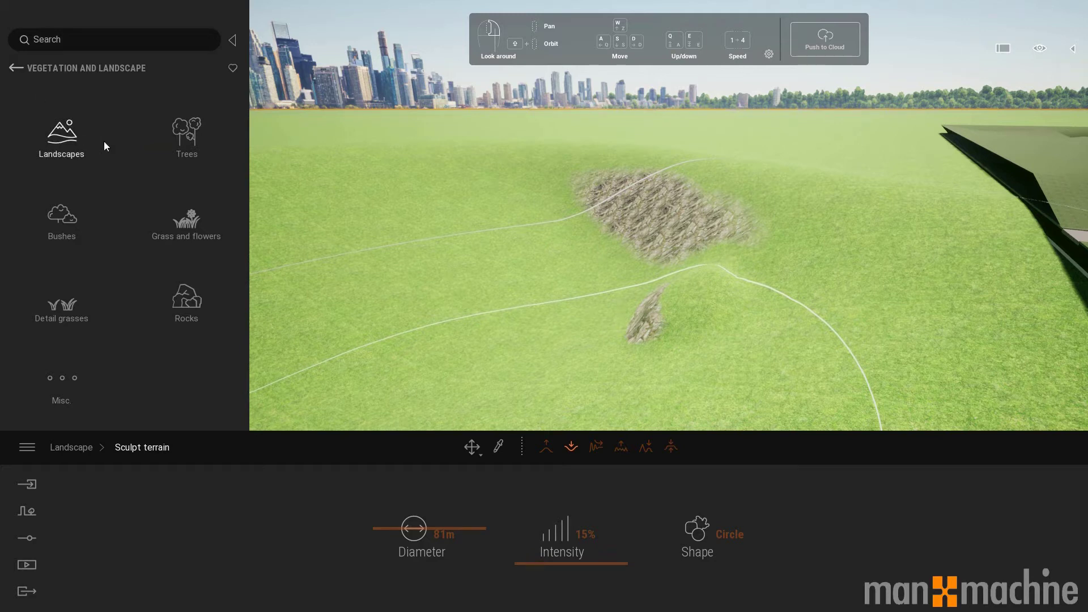
Place two Katsura trees from the Trees category on the lawn beside the hill.
{"action": "left_click", "coordinate": [175, 140]}
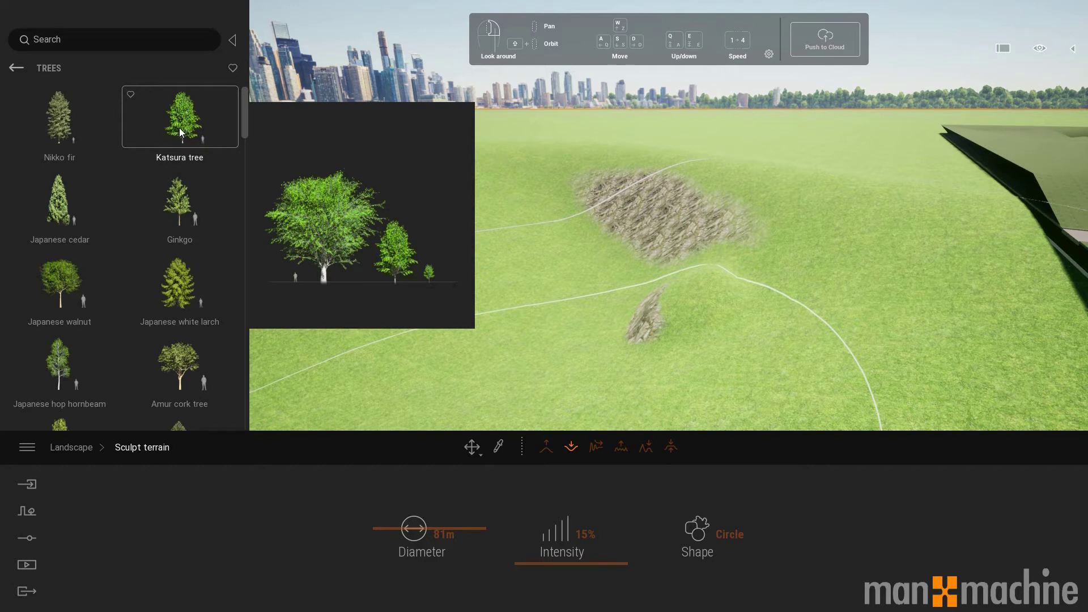
{"action": "left_click", "coordinate": [179, 128]}
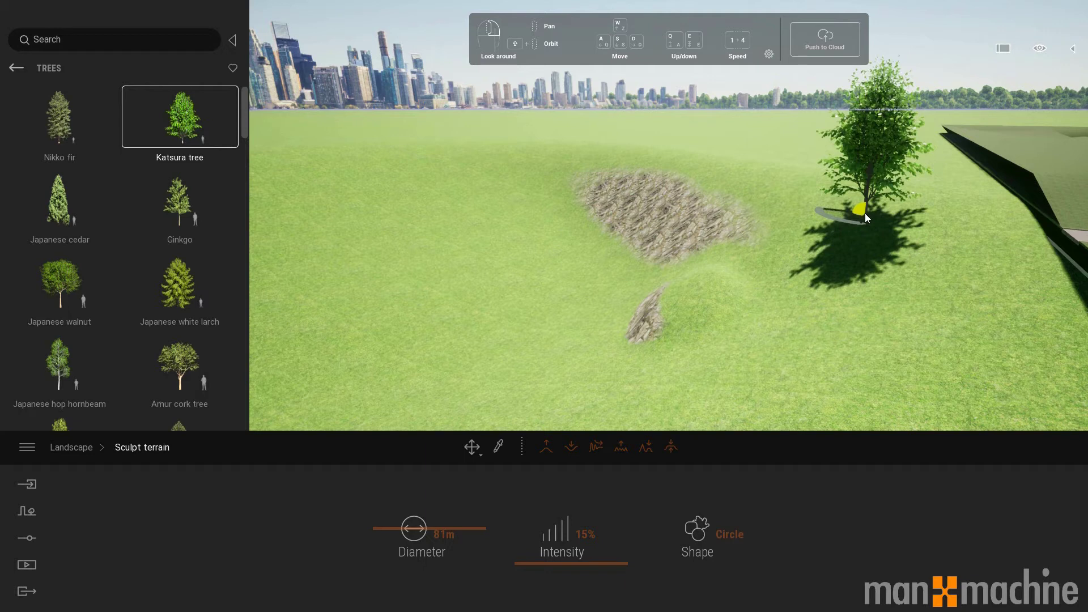
{"action": "left_click", "coordinate": [865, 213]}
{"action": "left_click", "coordinate": [756, 182]}
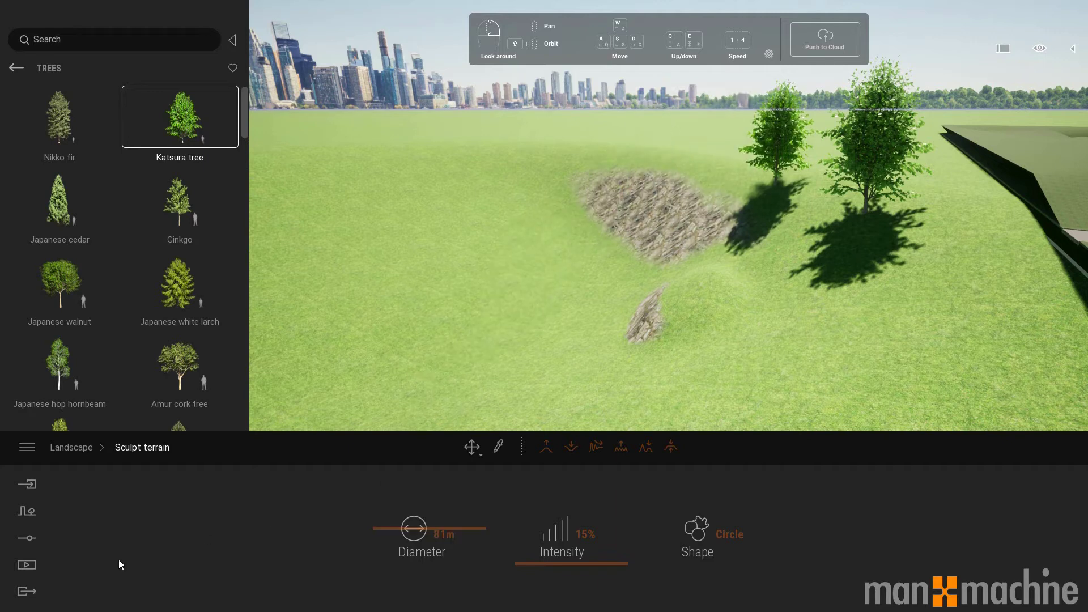
Add Nikko fir, Japanese walnut and Ohio buckeye to the vegetation paint palette.
{"action": "left_click", "coordinate": [28, 518]}
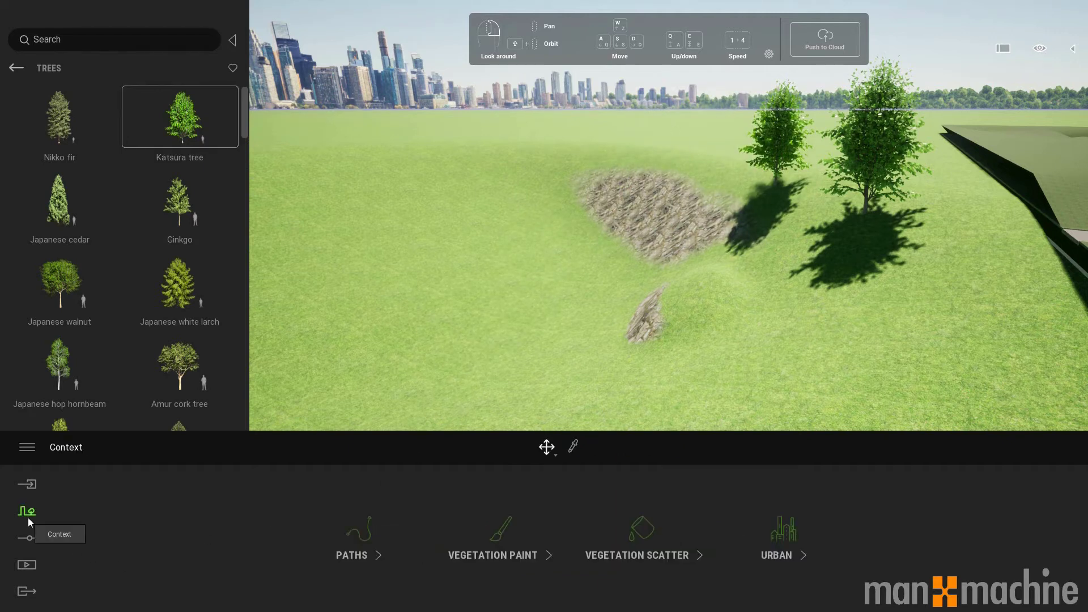
{"action": "left_click", "coordinate": [505, 557]}
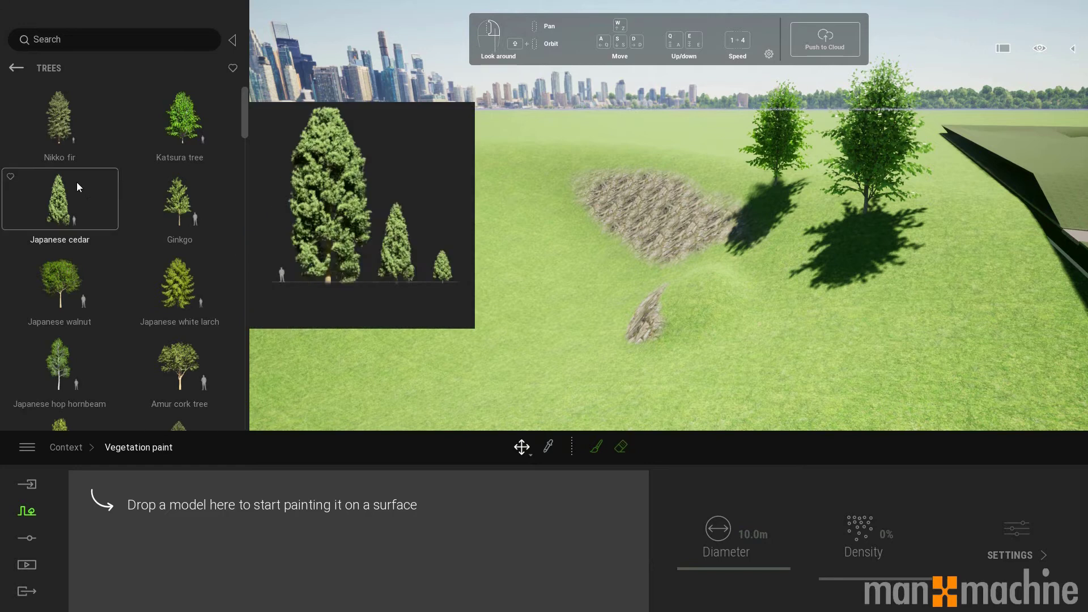
{"action": "mouse_move", "coordinate": [65, 130]}
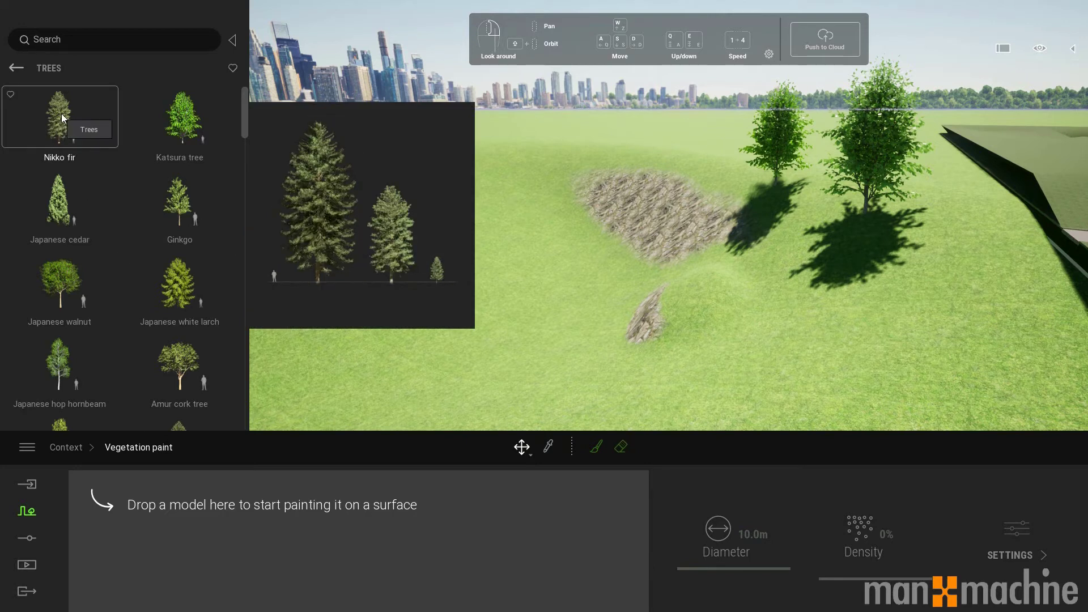
{"action": "left_click_drag", "start_coordinate": [61, 113], "coordinate": [145, 517]}
{"action": "mouse_move", "coordinate": [69, 189]}
{"action": "mouse_move", "coordinate": [69, 189]}
{"action": "left_mouse_down"}
{"action": "mouse_move", "coordinate": [205, 383]}
{"action": "mouse_move", "coordinate": [280, 538]}
{"action": "left_mouse_up"}
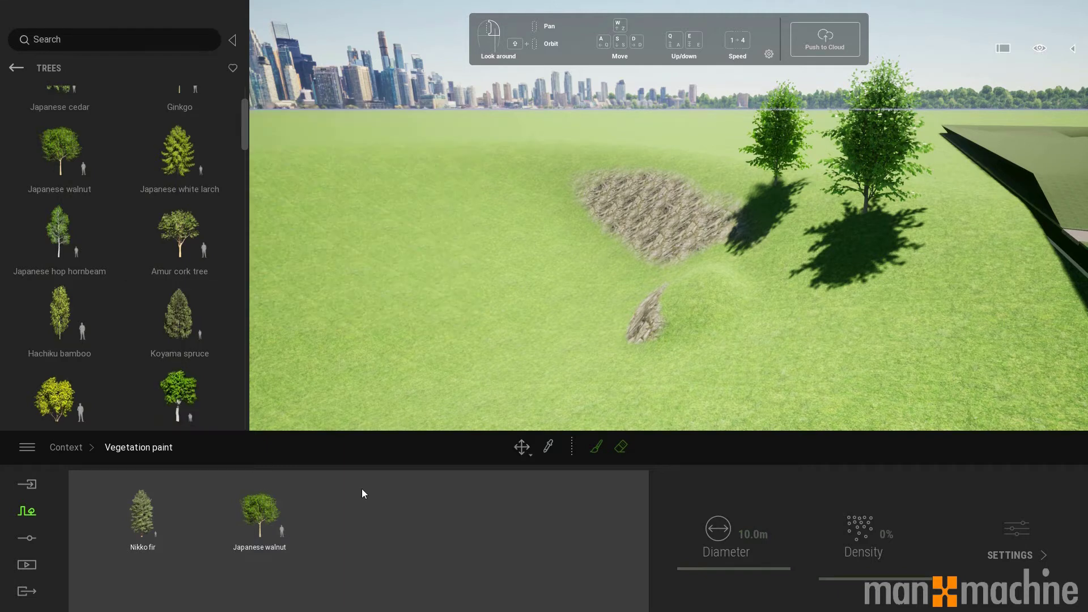
{"action": "left_click_drag", "start_coordinate": [403, 551], "coordinate": [402, 545]}
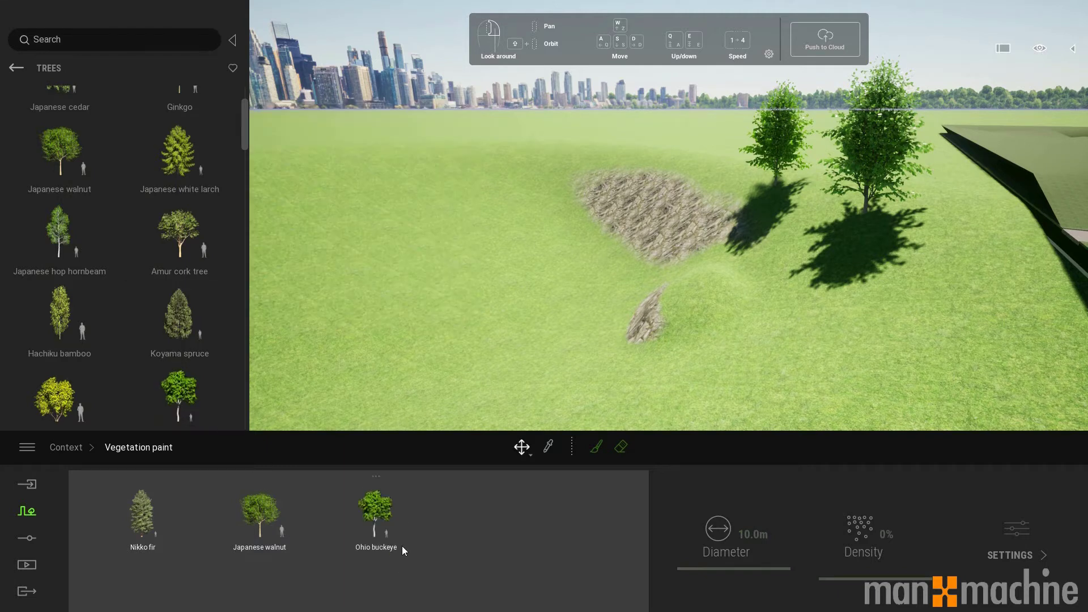
Add Dry Wild Grass 01, poppies and daisies to the palette and set density to 26%.
{"action": "left_click", "coordinate": [19, 68]}
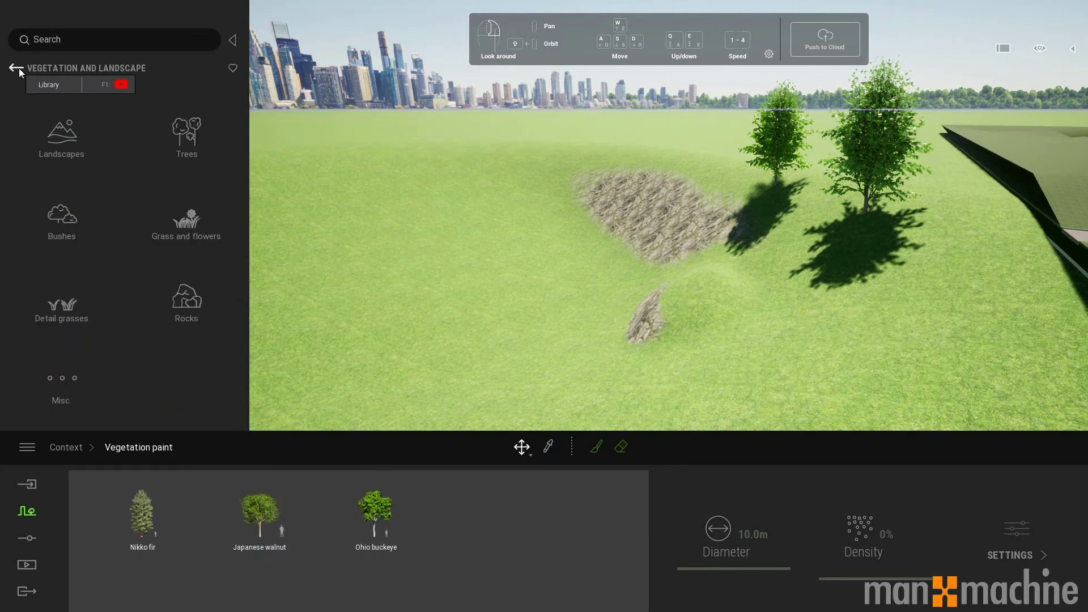
{"action": "left_click", "coordinate": [182, 216]}
{"action": "scroll", "coordinate": [187, 234], "scroll_direction": "down", "scroll_amount": 3}
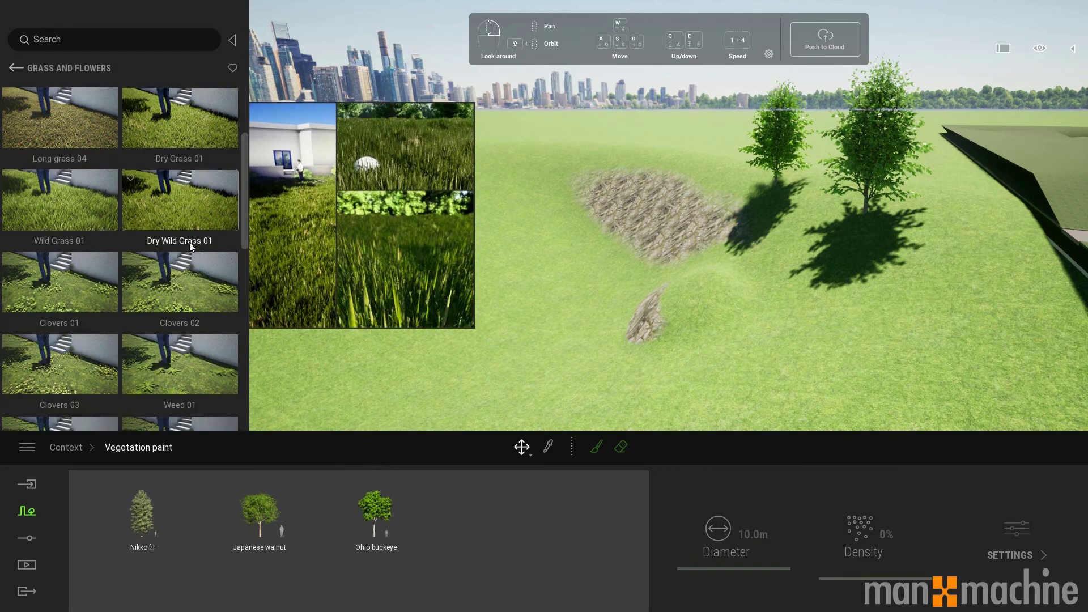
{"action": "mouse_move", "coordinate": [163, 187]}
{"action": "left_mouse_down"}
{"action": "mouse_move", "coordinate": [294, 375]}
{"action": "mouse_move", "coordinate": [405, 588]}
{"action": "left_mouse_up"}
{"action": "scroll", "coordinate": [142, 275], "scroll_direction": "down", "scroll_amount": 8}
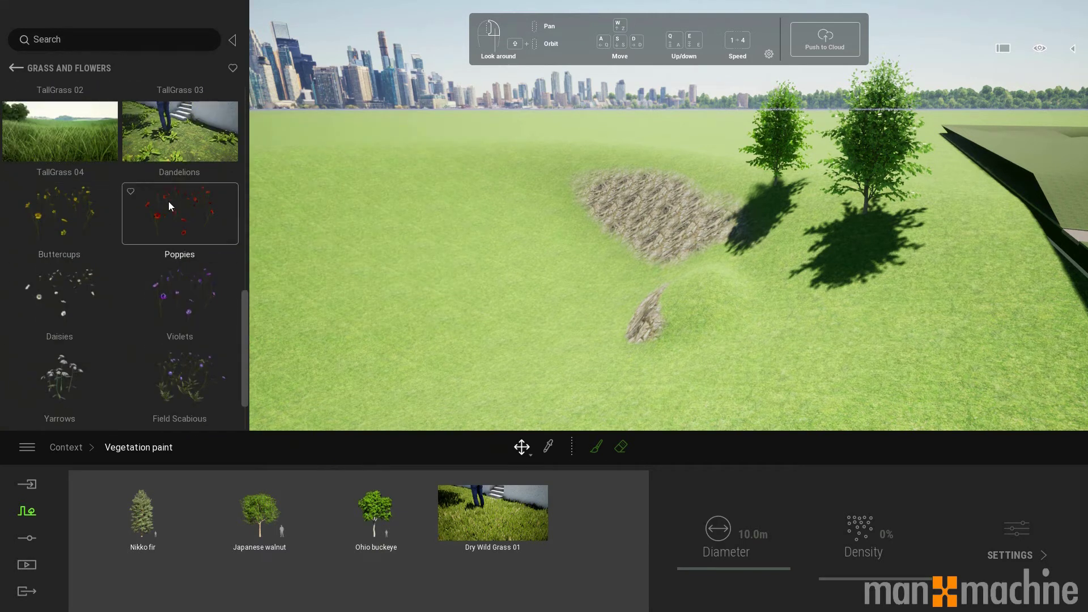
{"action": "left_click_drag", "start_coordinate": [174, 203], "coordinate": [385, 536]}
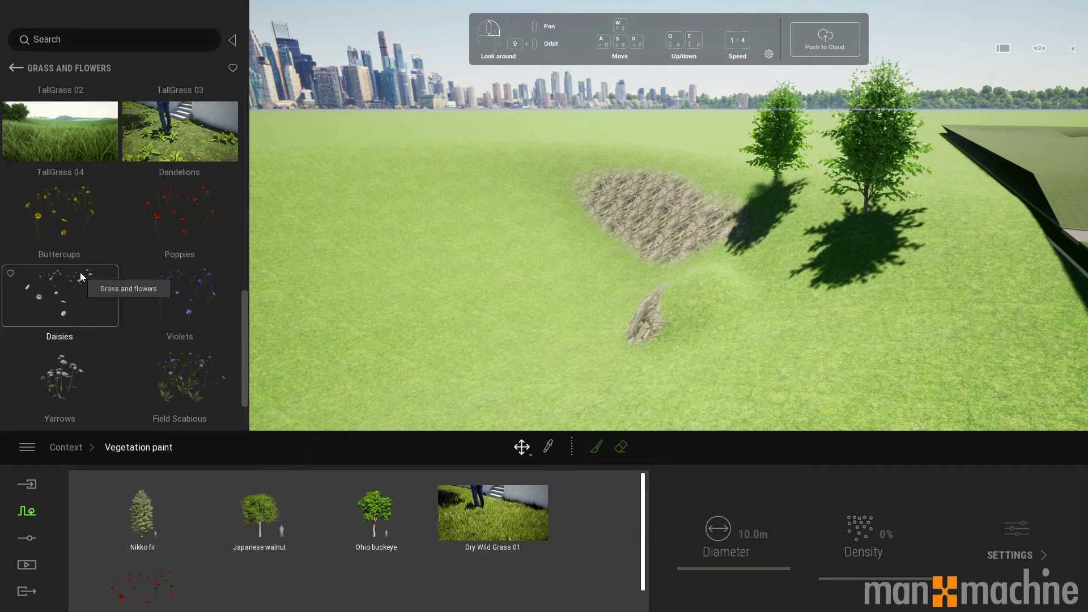
{"action": "left_click_drag", "start_coordinate": [77, 274], "coordinate": [463, 572]}
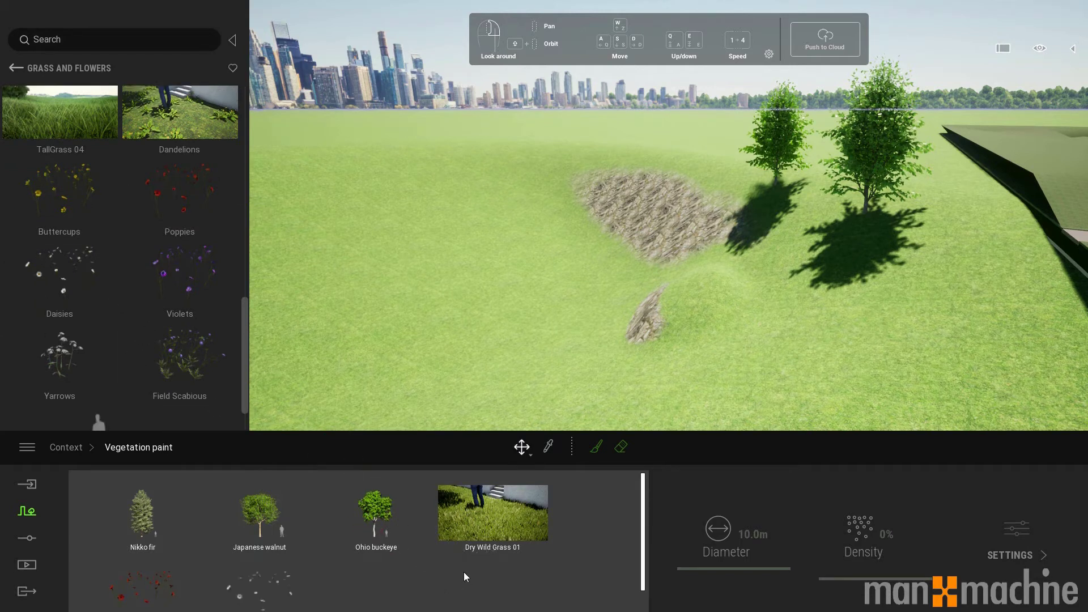
{"action": "left_click", "coordinate": [151, 584]}
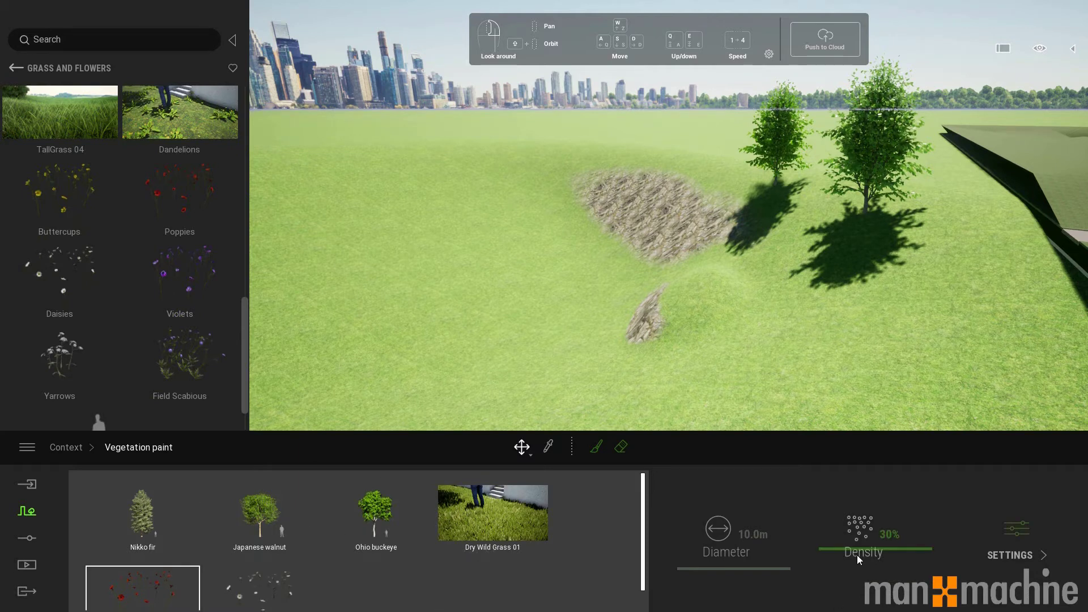
{"action": "mouse_move", "coordinate": [888, 548]}
{"action": "left_mouse_down"}
{"action": "mouse_move", "coordinate": [890, 568]}
{"action": "mouse_move", "coordinate": [889, 553]}
{"action": "left_mouse_up"}
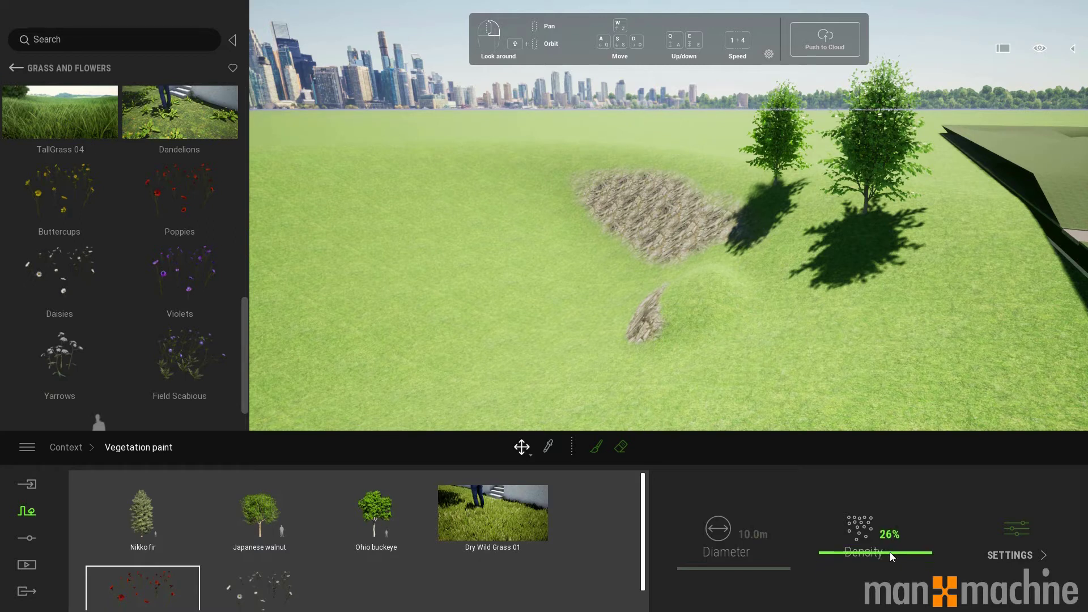
Paint a dense grove of mixed palette trees across the hillside.
{"action": "left_click", "coordinate": [597, 448]}
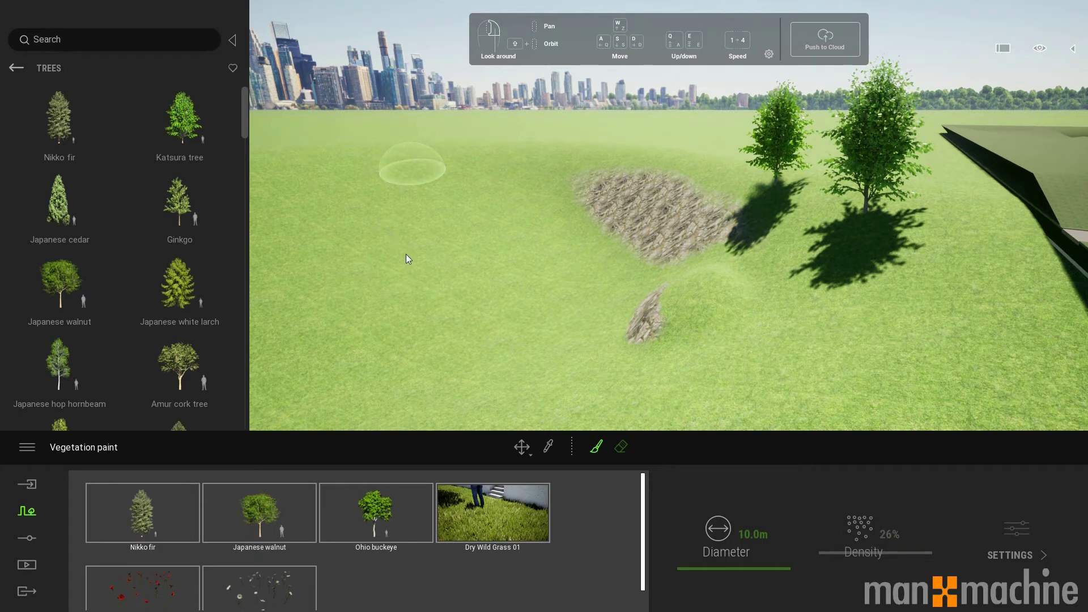
{"action": "mouse_move", "coordinate": [838, 386]}
{"action": "left_mouse_down"}
{"action": "mouse_move", "coordinate": [874, 378]}
{"action": "mouse_move", "coordinate": [873, 339]}
{"action": "mouse_move", "coordinate": [814, 218]}
{"action": "mouse_move", "coordinate": [767, 171]}
{"action": "mouse_move", "coordinate": [602, 133]}
{"action": "mouse_move", "coordinate": [520, 126]}
{"action": "mouse_move", "coordinate": [438, 152]}
{"action": "mouse_move", "coordinate": [357, 134]}
{"action": "mouse_move", "coordinate": [507, 132]}
{"action": "mouse_move", "coordinate": [574, 149]}
{"action": "mouse_move", "coordinate": [615, 141]}
{"action": "mouse_move", "coordinate": [664, 152]}
{"action": "mouse_move", "coordinate": [764, 135]}
{"action": "mouse_move", "coordinate": [1026, 361]}
{"action": "mouse_move", "coordinate": [946, 217]}
{"action": "mouse_move", "coordinate": [834, 127]}
{"action": "mouse_move", "coordinate": [779, 111]}
{"action": "mouse_move", "coordinate": [685, 114]}
{"action": "mouse_move", "coordinate": [667, 210]}
{"action": "mouse_move", "coordinate": [588, 246]}
{"action": "mouse_move", "coordinate": [635, 296]}
{"action": "mouse_move", "coordinate": [693, 352]}
{"action": "left_mouse_up"}
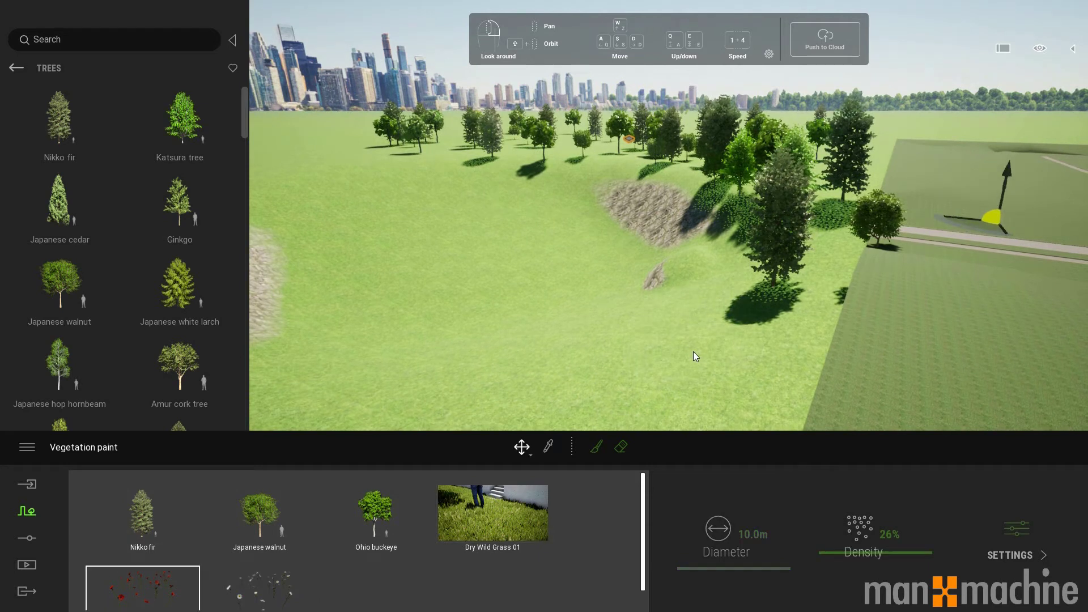
Place a Rock 5 boulder from the Rocks category on the lawn.
{"action": "left_click", "coordinate": [16, 68]}
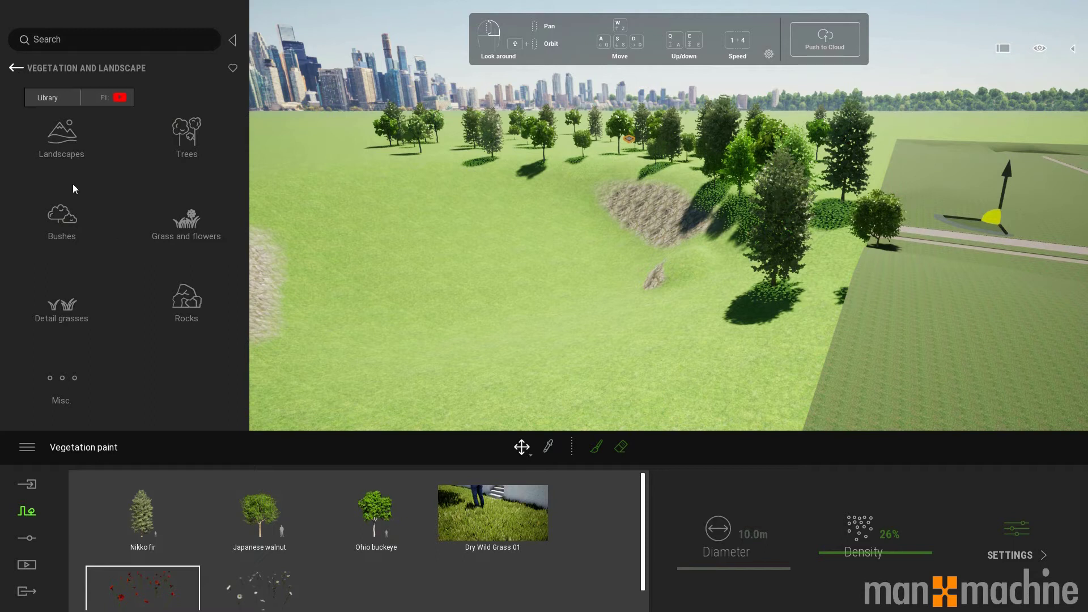
{"action": "left_click", "coordinate": [186, 295]}
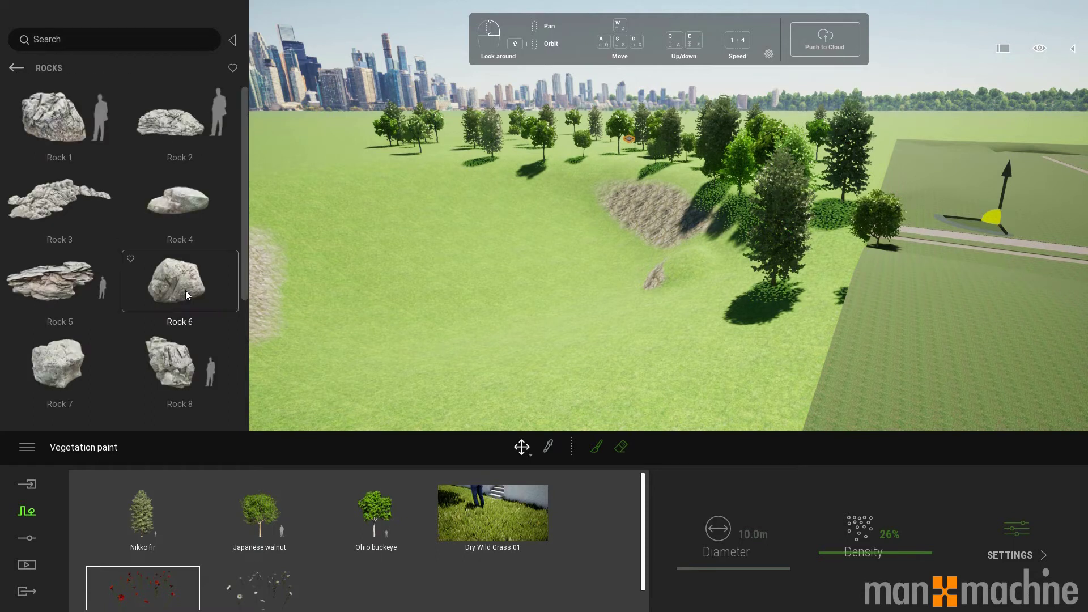
{"action": "left_click_drag", "start_coordinate": [114, 292], "coordinate": [763, 336]}
Browse the Misc. vegetation items, then return to the top-level library categories.
{"action": "left_click", "coordinate": [13, 68]}
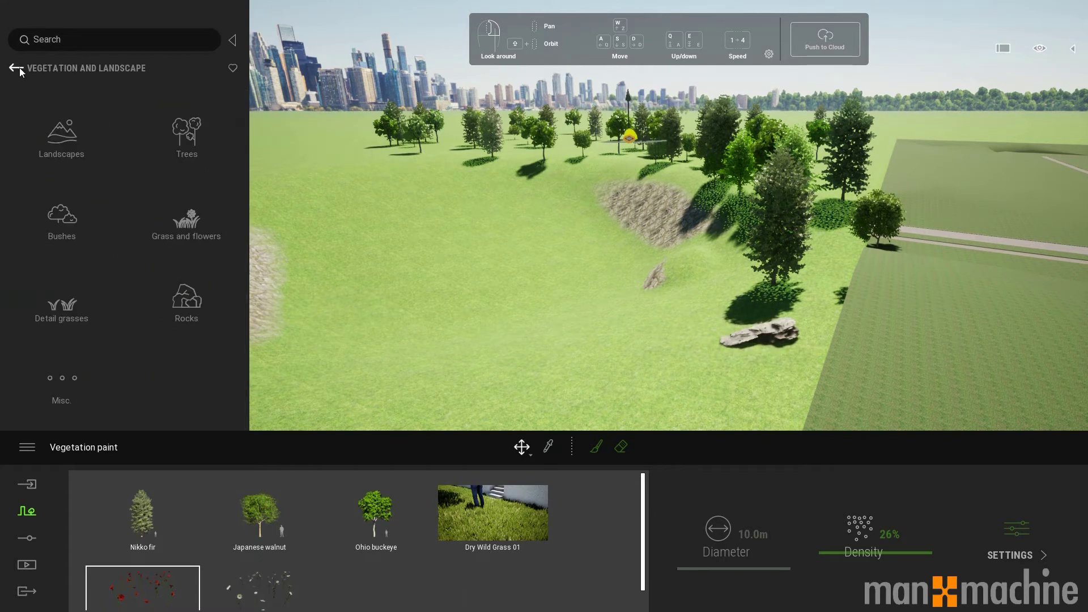
{"action": "left_click", "coordinate": [70, 380]}
{"action": "scroll", "coordinate": [144, 337], "scroll_direction": "down", "scroll_amount": 4}
{"action": "scroll", "coordinate": [143, 336], "scroll_direction": "down", "scroll_amount": 3}
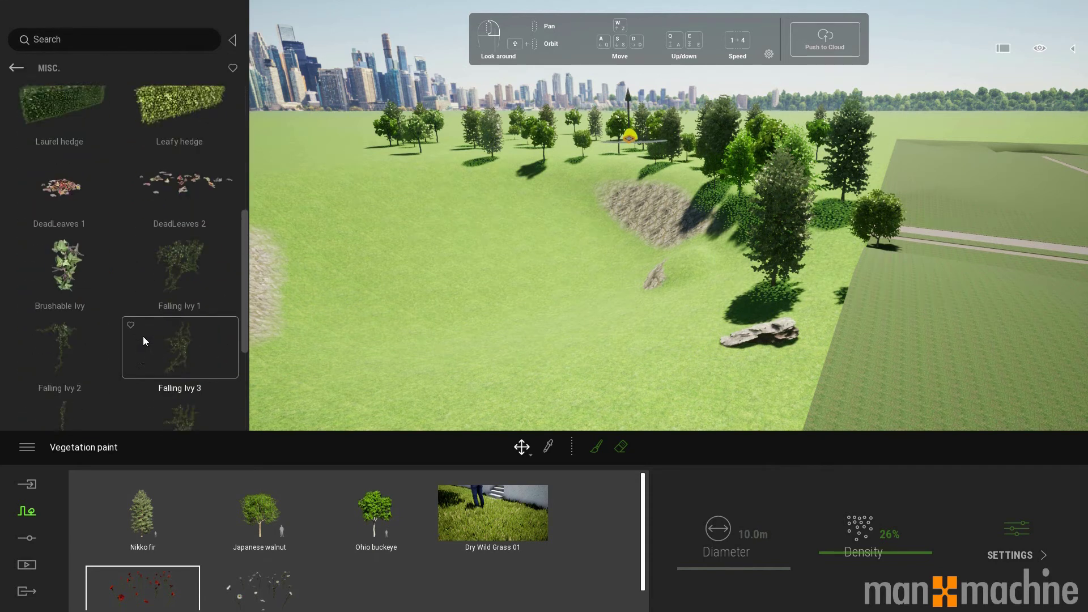
{"action": "scroll", "coordinate": [143, 335], "scroll_direction": "down", "scroll_amount": 3}
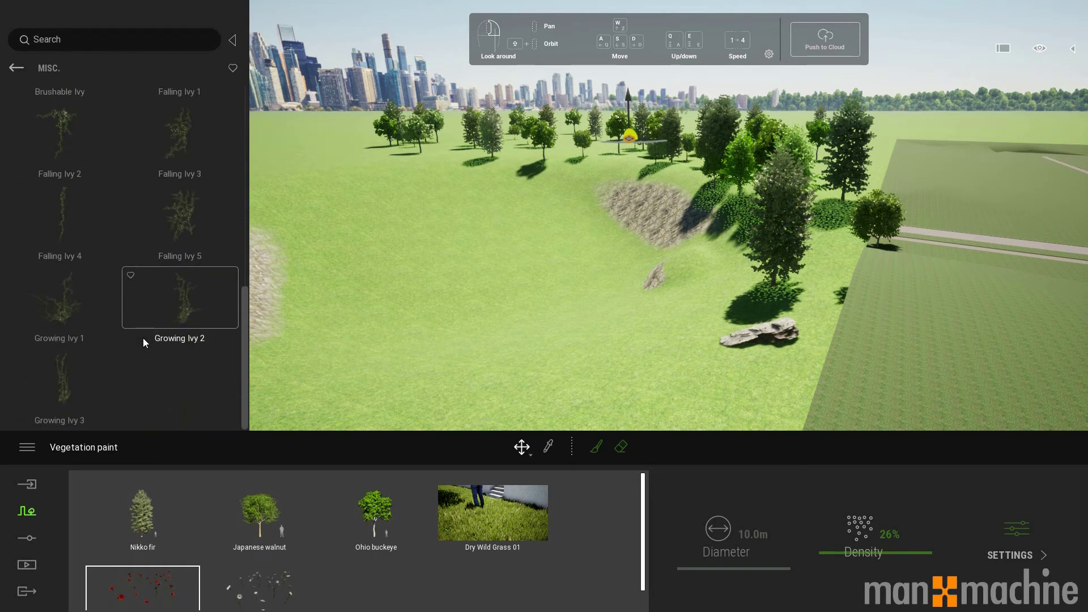
{"action": "left_click", "coordinate": [17, 68]}
{"action": "left_click", "coordinate": [18, 68]}
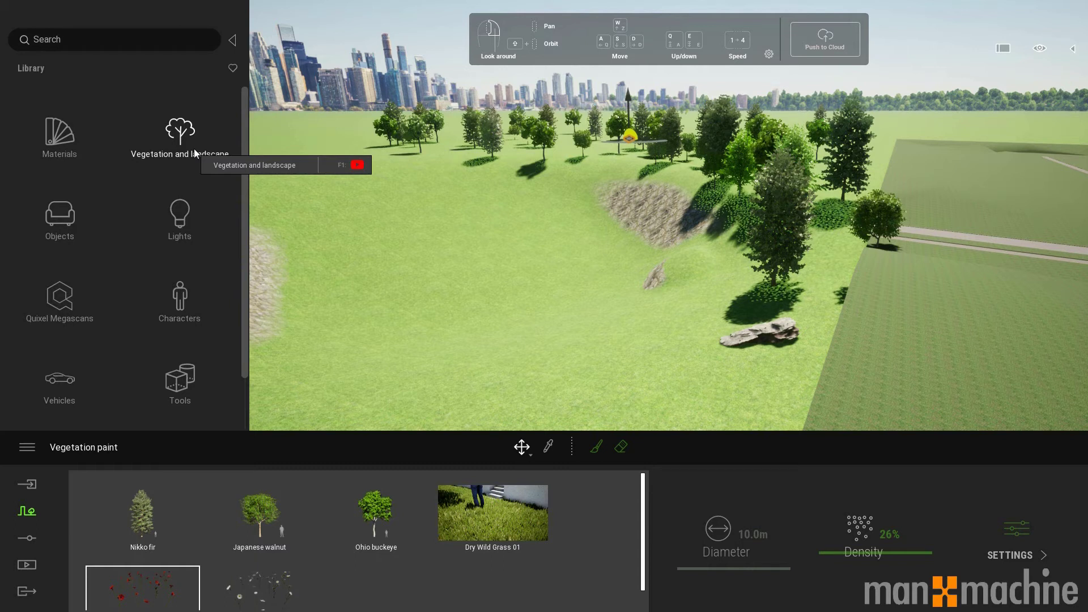
Place Animated Water jet 03 from Objects > Particles in the pool, undoing a stray extra jet.
{"action": "left_click", "coordinate": [67, 220]}
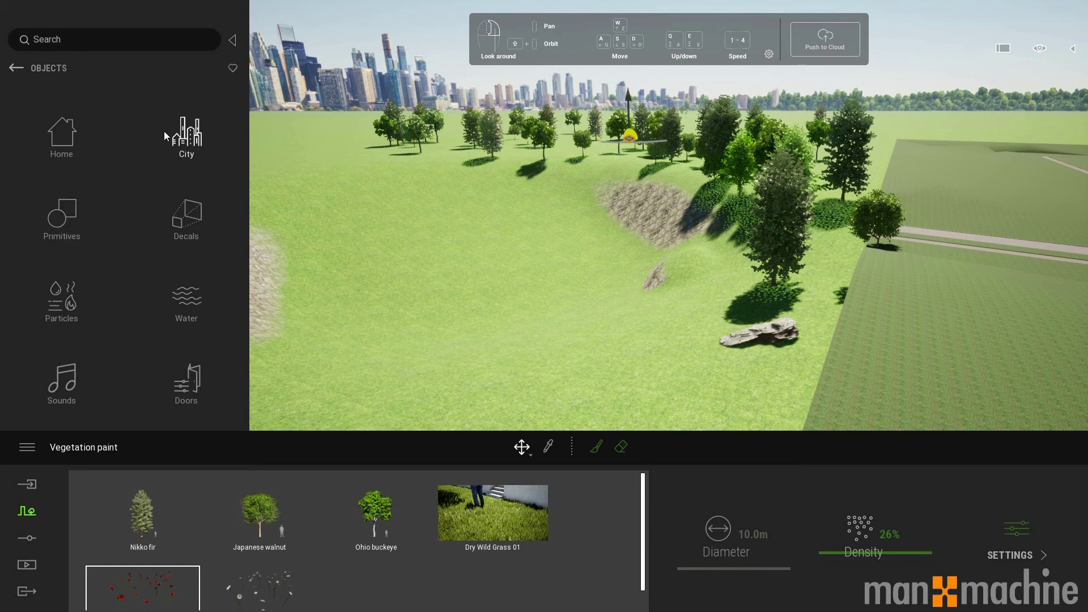
{"action": "left_click", "coordinate": [69, 305]}
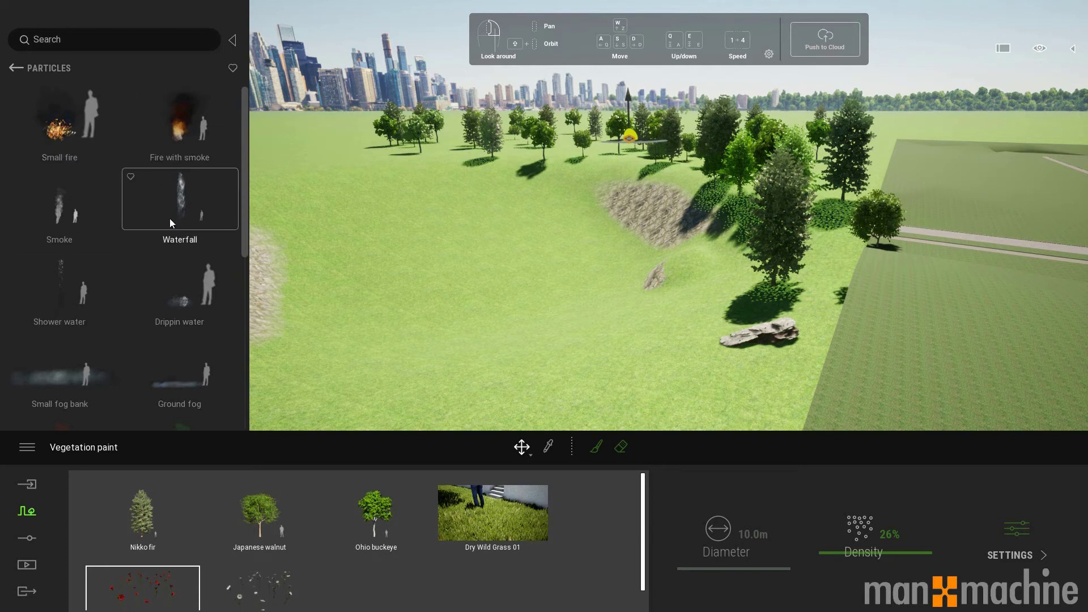
{"action": "scroll", "coordinate": [182, 271], "scroll_direction": "down", "scroll_amount": 2}
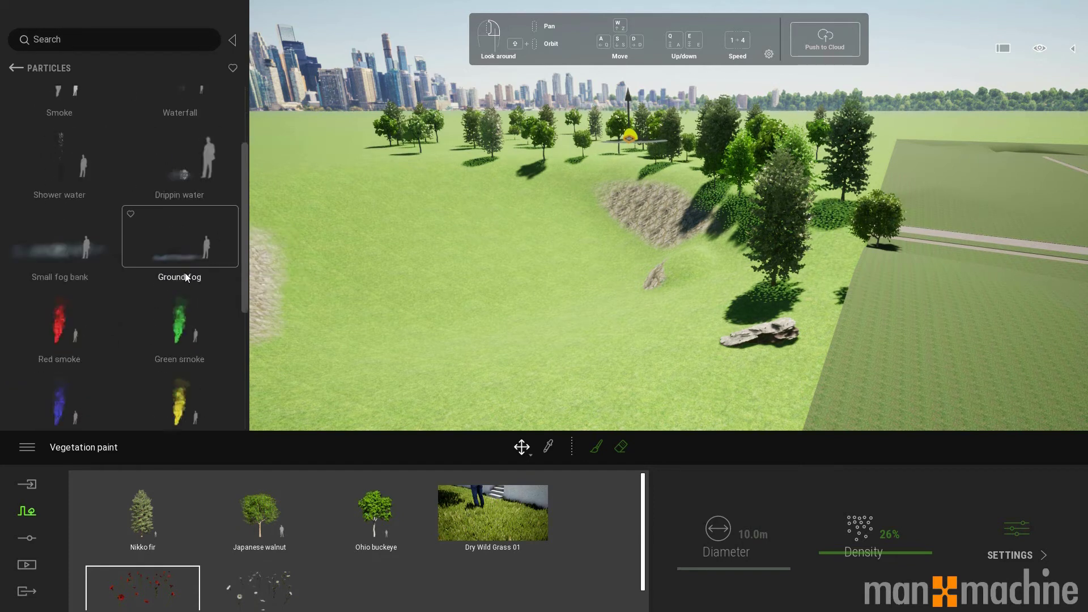
{"action": "scroll", "coordinate": [186, 275], "scroll_direction": "down", "scroll_amount": 3}
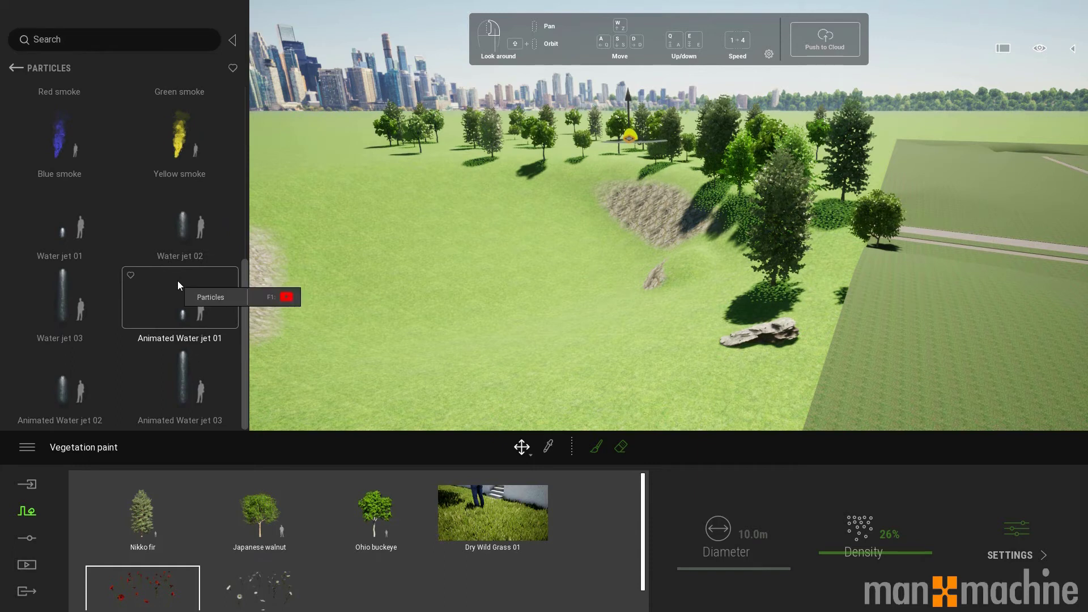
{"action": "left_click_drag", "start_coordinate": [596, 313], "coordinate": [766, 323]}
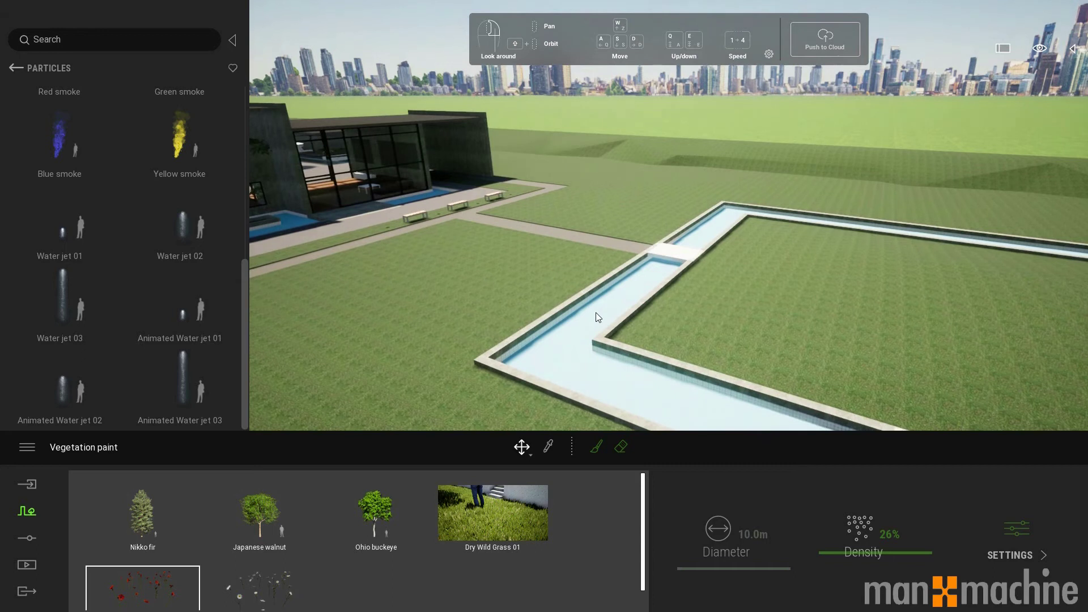
{"action": "left_click", "coordinate": [182, 375]}
{"action": "left_click", "coordinate": [556, 359]}
{"action": "left_click", "coordinate": [335, 317]}
{"action": "key", "text": "ctrl+z"}
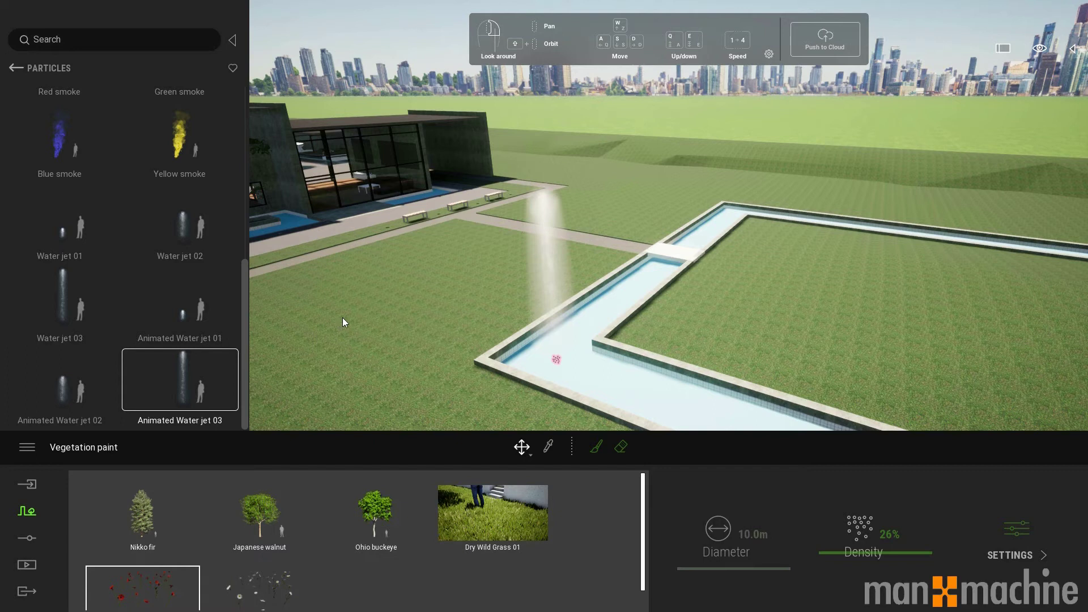
{"action": "left_click", "coordinate": [16, 68]}
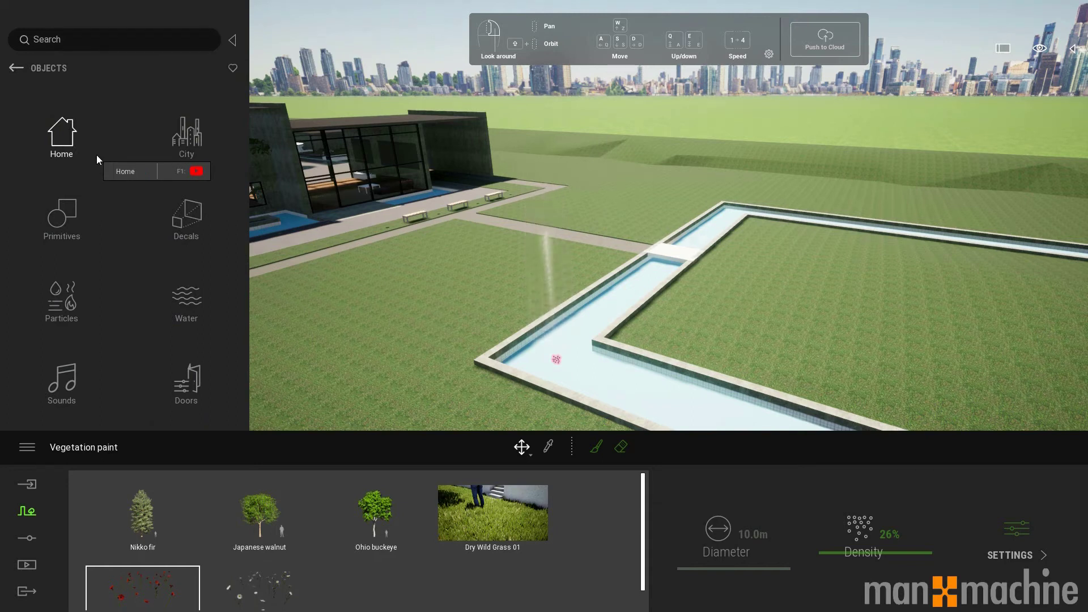
{"action": "left_click", "coordinate": [34, 508]}
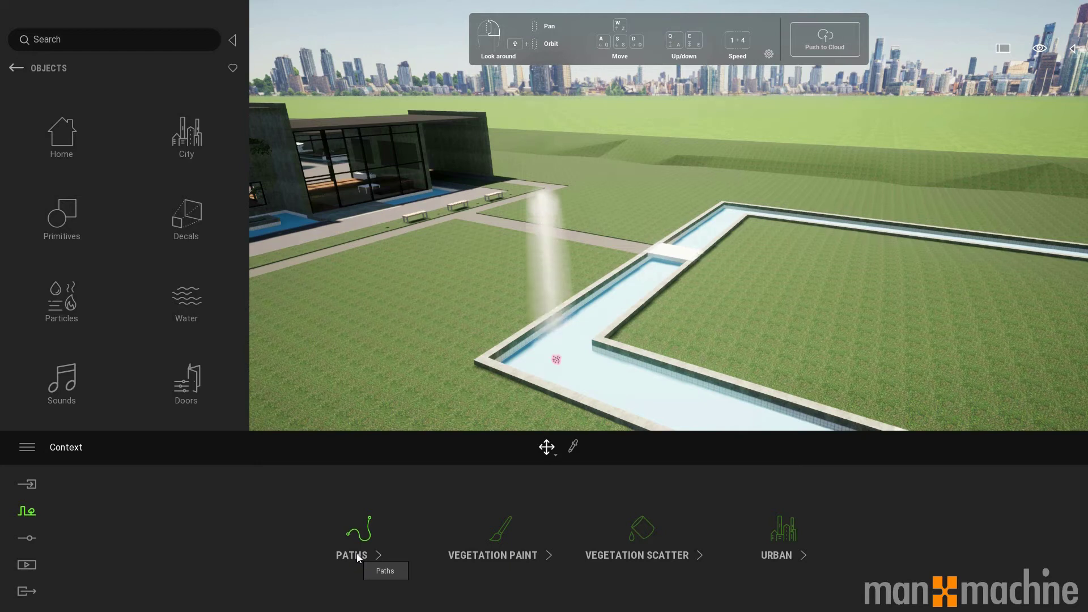
Draw a closed character path loop around the parking lot.
{"action": "right_click_drag", "start_coordinate": [498, 269], "coordinate": [329, 278]}
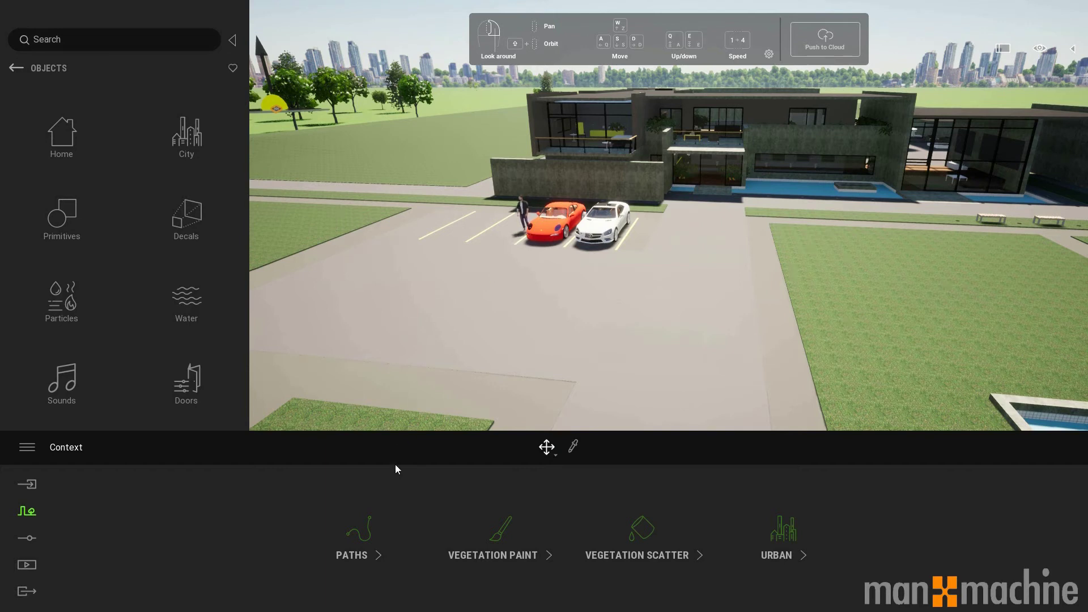
{"action": "left_click", "coordinate": [361, 528]}
{"action": "left_click", "coordinate": [361, 528]}
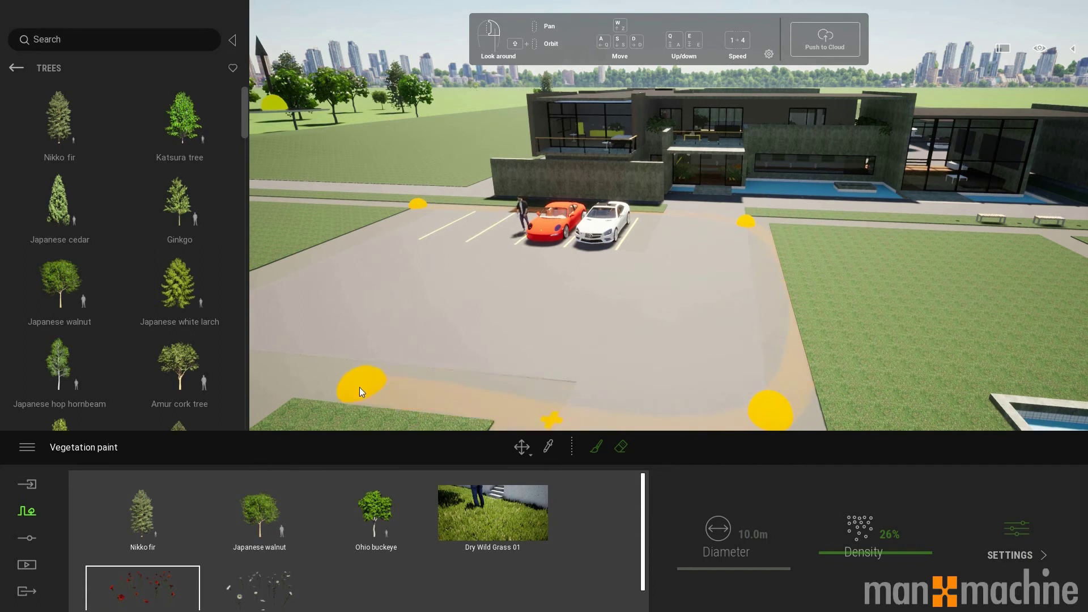
{"action": "left_click", "coordinate": [413, 206]}
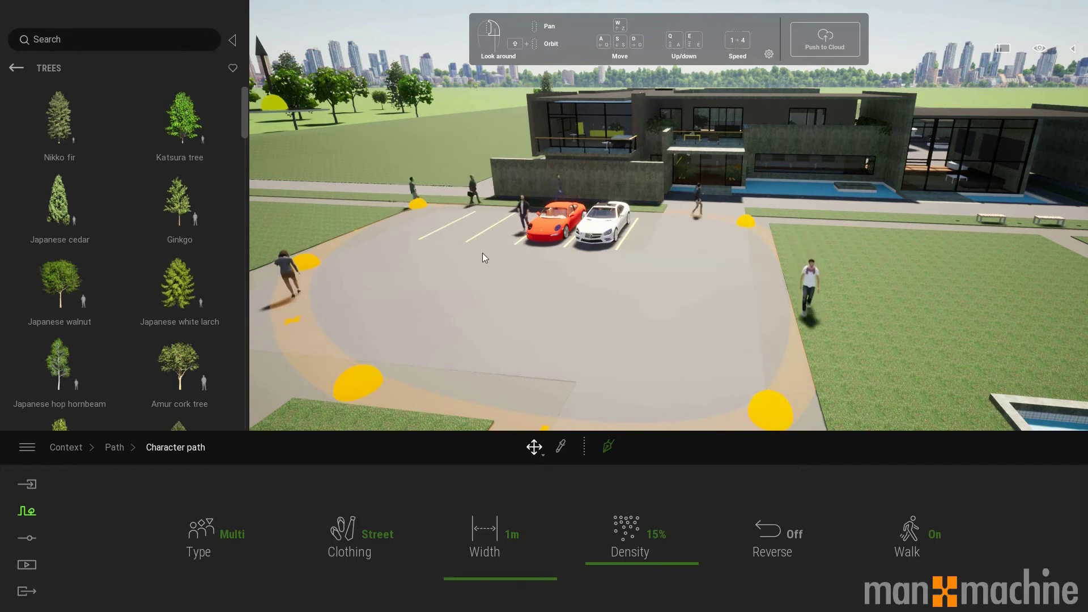
Dress the character path's pedestrians in Office clothing.
{"action": "left_click", "coordinate": [240, 535]}
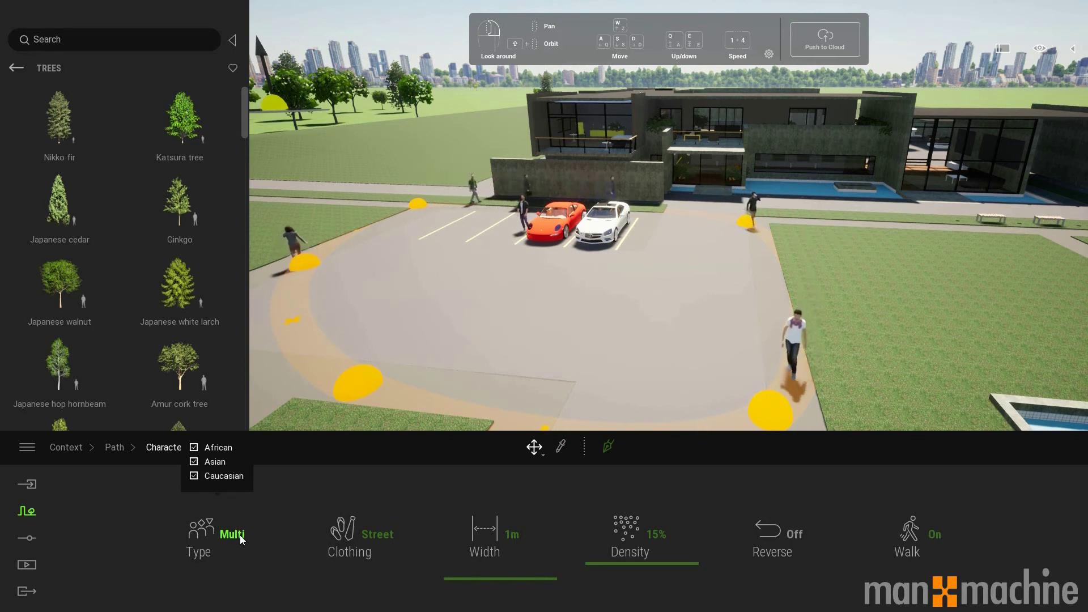
{"action": "left_click", "coordinate": [368, 538]}
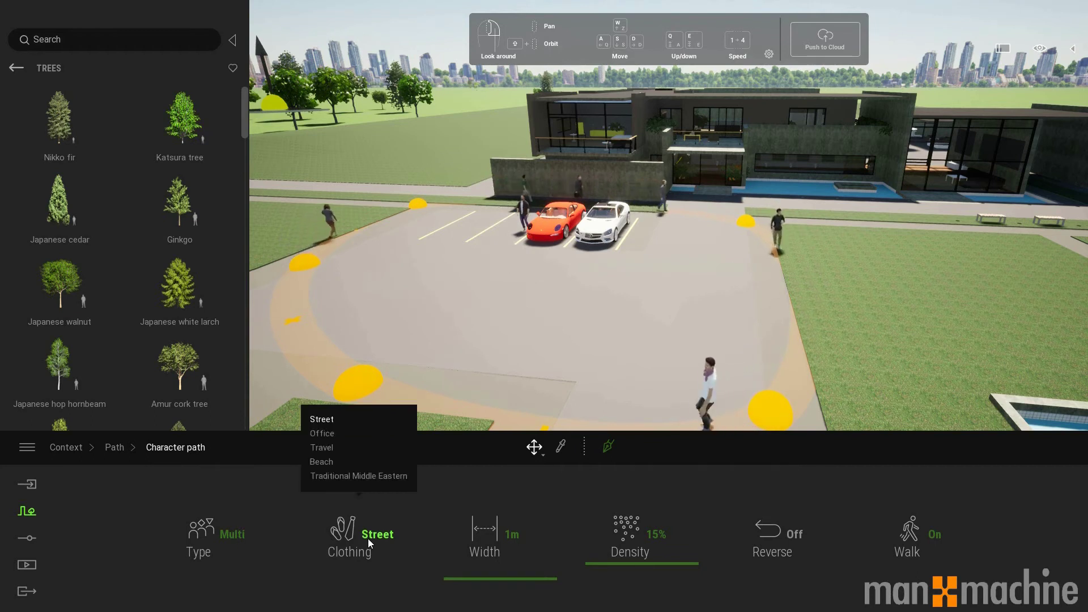
{"action": "left_click", "coordinate": [331, 437]}
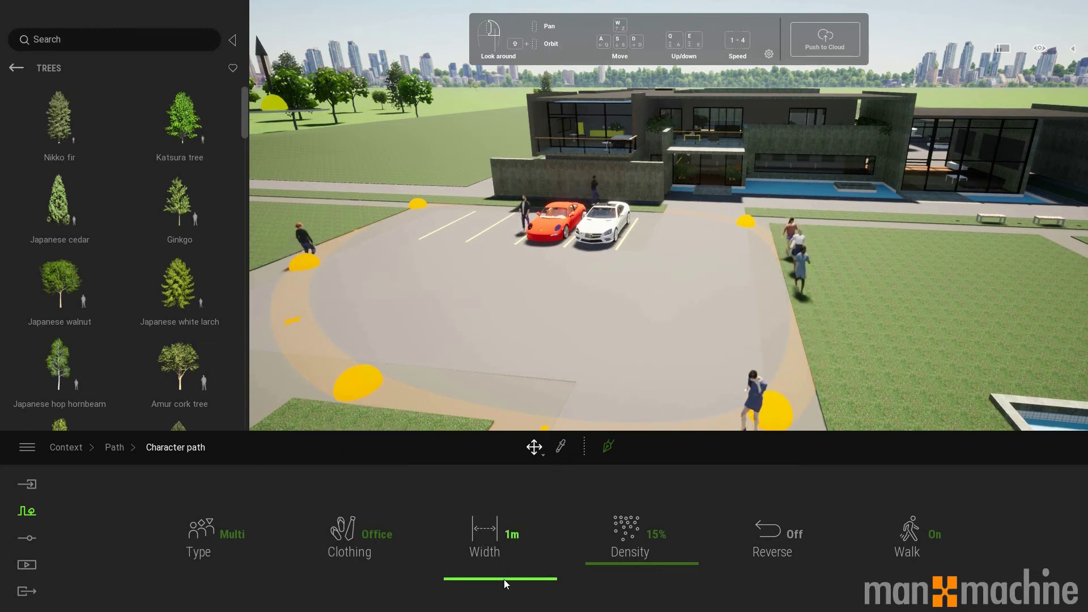
Widen the character path to 5m and cut density to 5%, keeping the original walking direction.
{"action": "left_click_drag", "start_coordinate": [504, 579], "coordinate": [504, 546]}
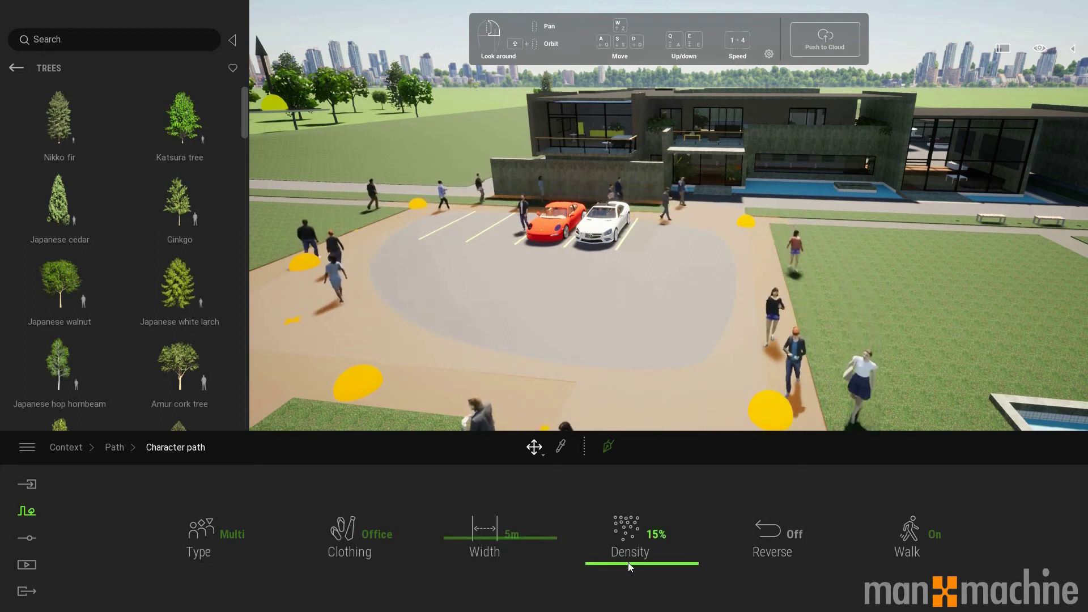
{"action": "left_click_drag", "start_coordinate": [628, 562], "coordinate": [627, 576]}
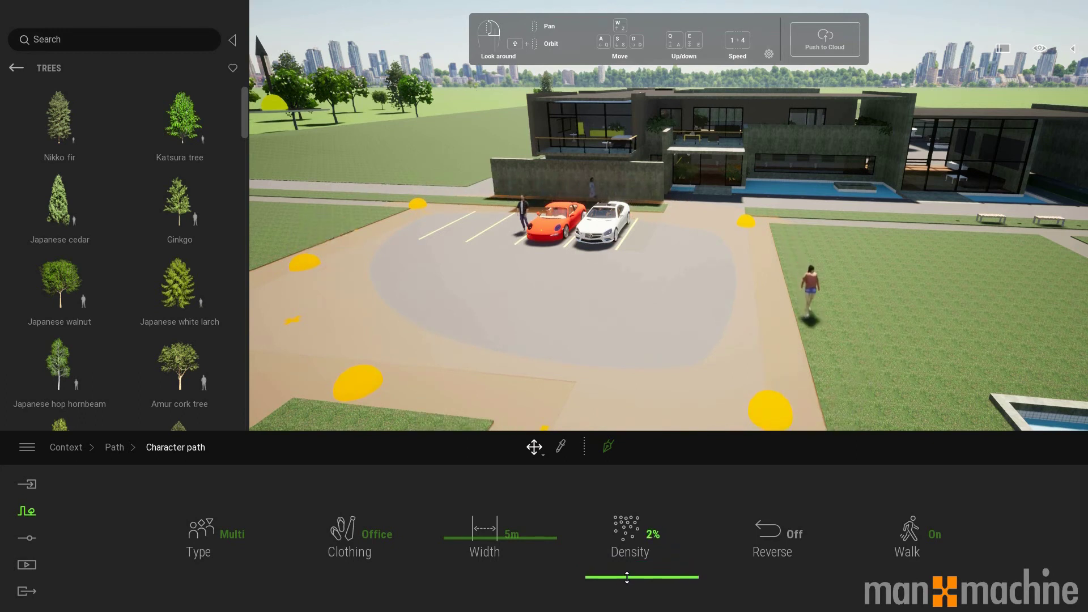
{"action": "left_click", "coordinate": [779, 538]}
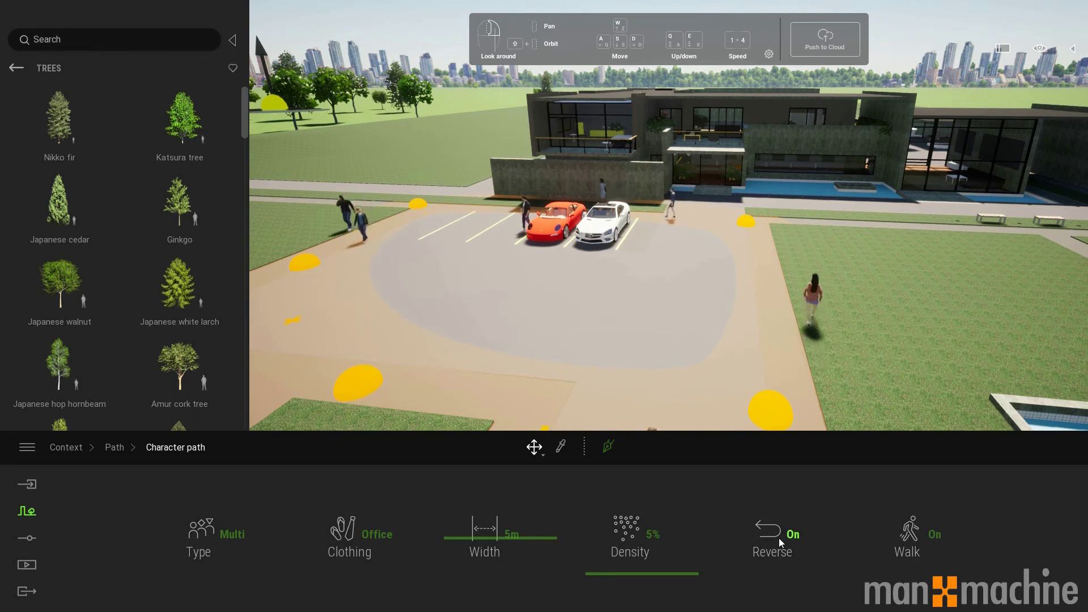
{"action": "left_click", "coordinate": [779, 538]}
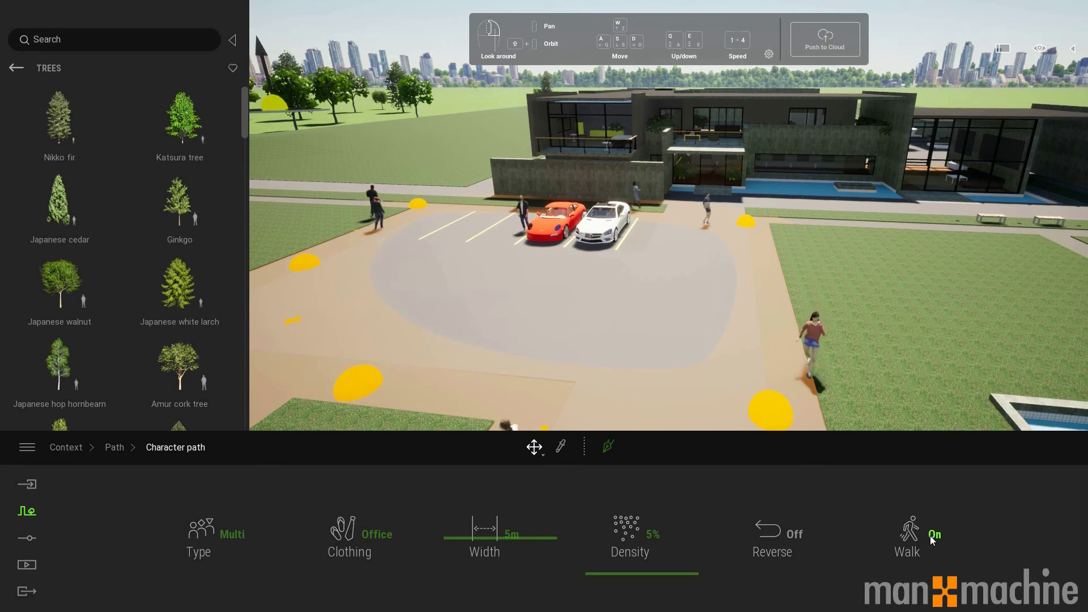
{"action": "left_click", "coordinate": [28, 514]}
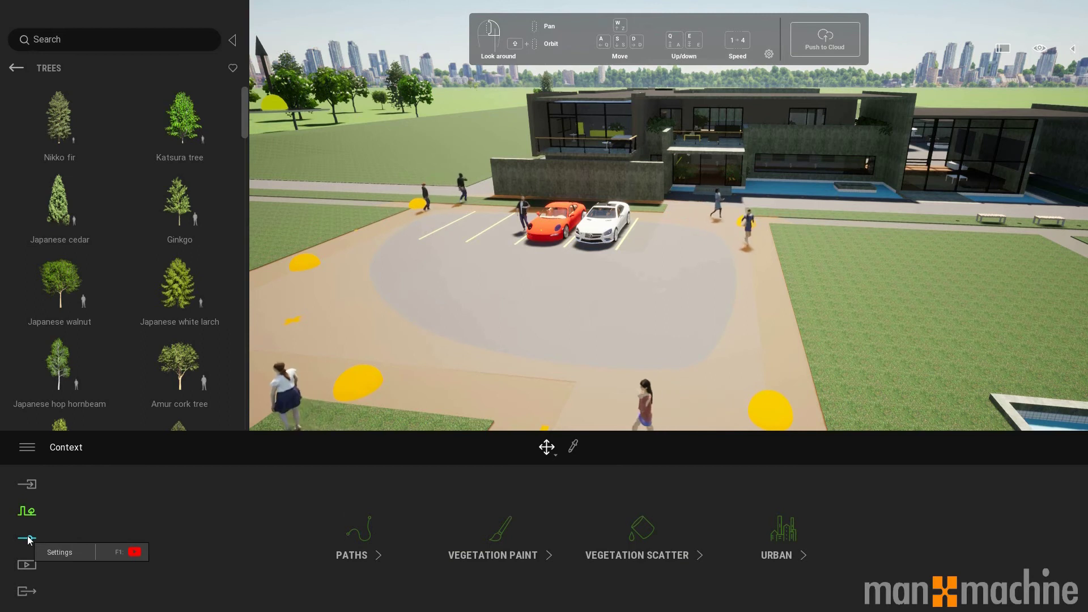
Hide the library panel and slide the Weather setting from sun to rain.
{"action": "left_click", "coordinate": [30, 538]}
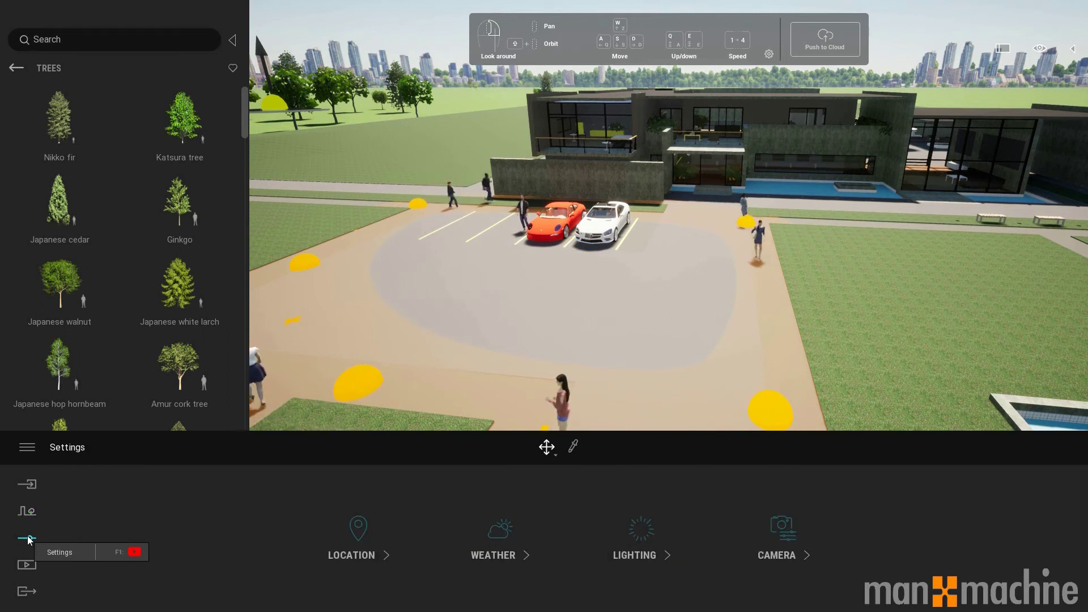
{"action": "left_click", "coordinate": [233, 40]}
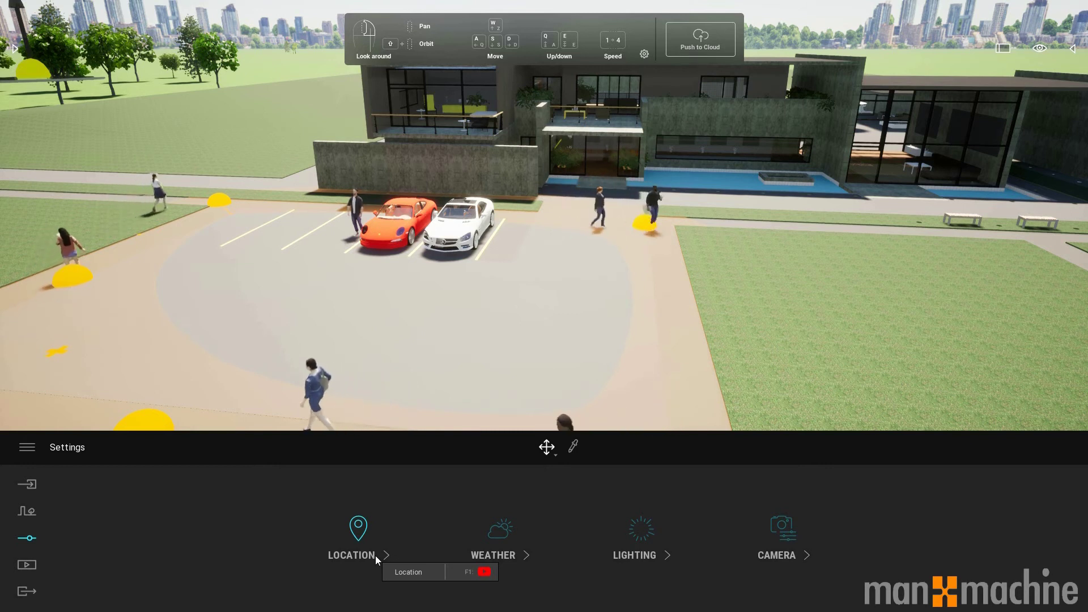
{"action": "left_click", "coordinate": [501, 533]}
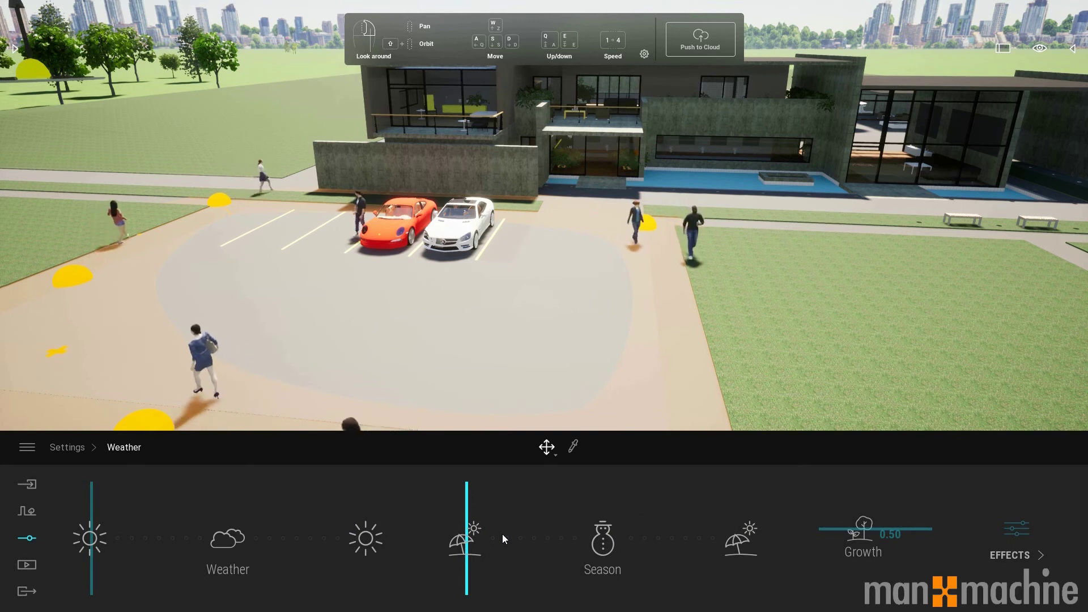
{"action": "left_click_drag", "start_coordinate": [92, 543], "coordinate": [240, 538]}
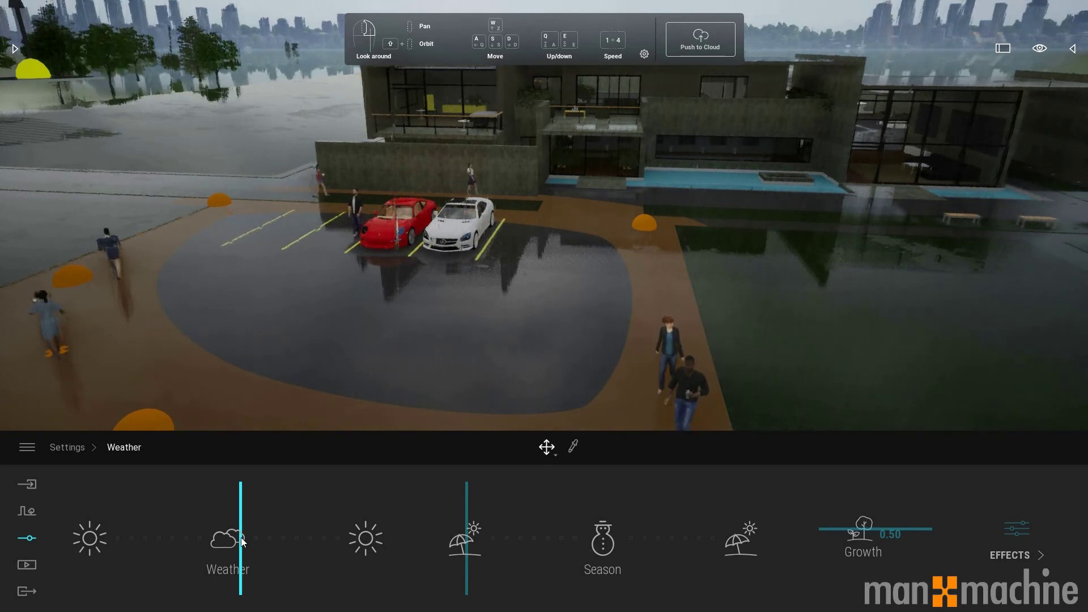
{"action": "left_click", "coordinate": [462, 528]}
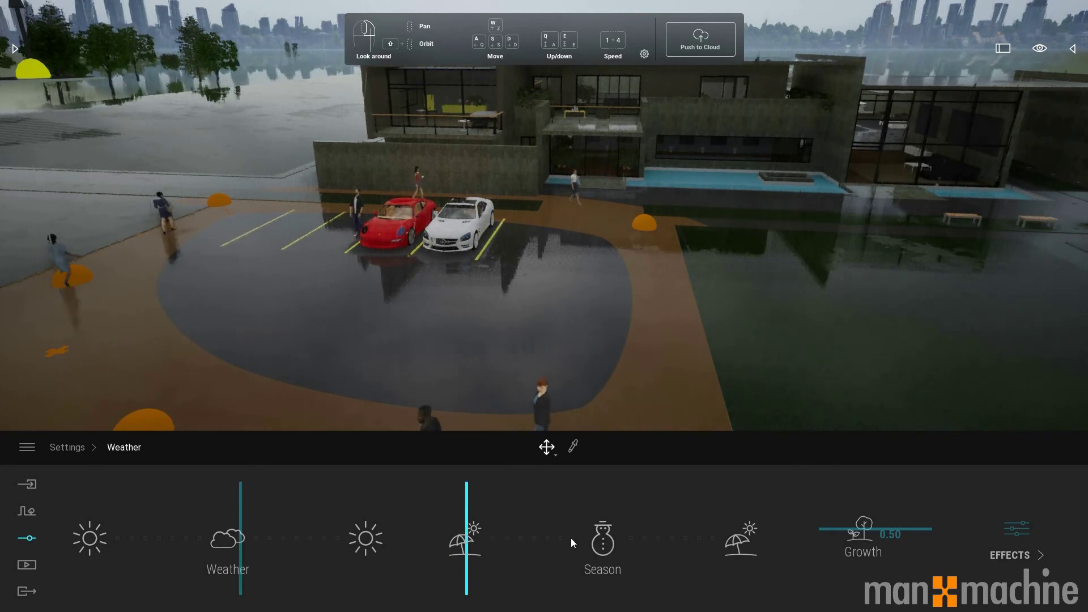
Preview a snowy winter, then restore summer and sunny weather with growth at 0.74.
{"action": "left_click_drag", "start_coordinate": [467, 532], "coordinate": [605, 545]}
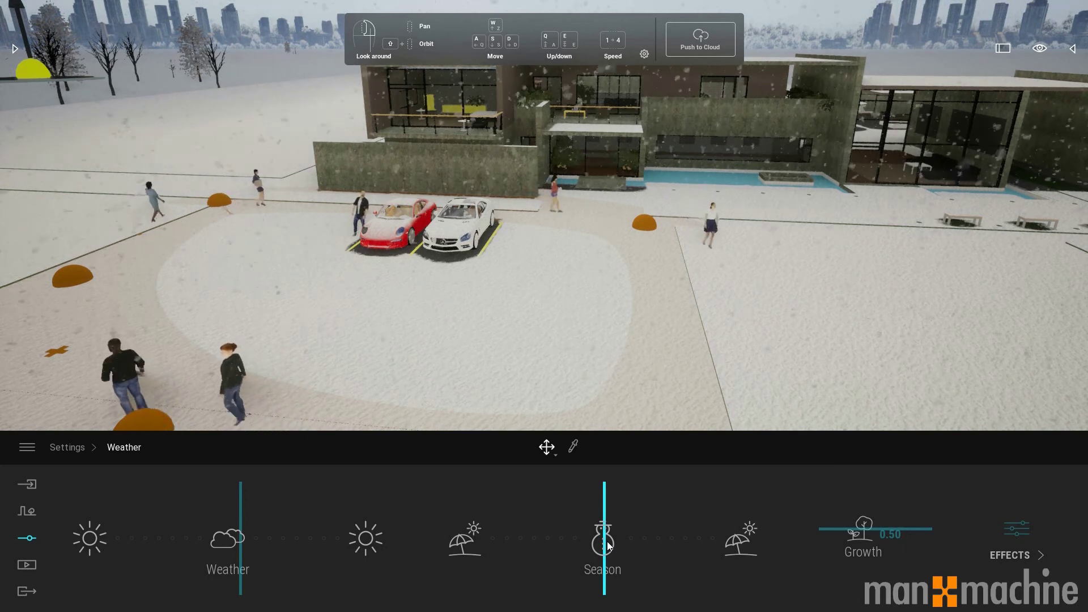
{"action": "key", "text": "s"}
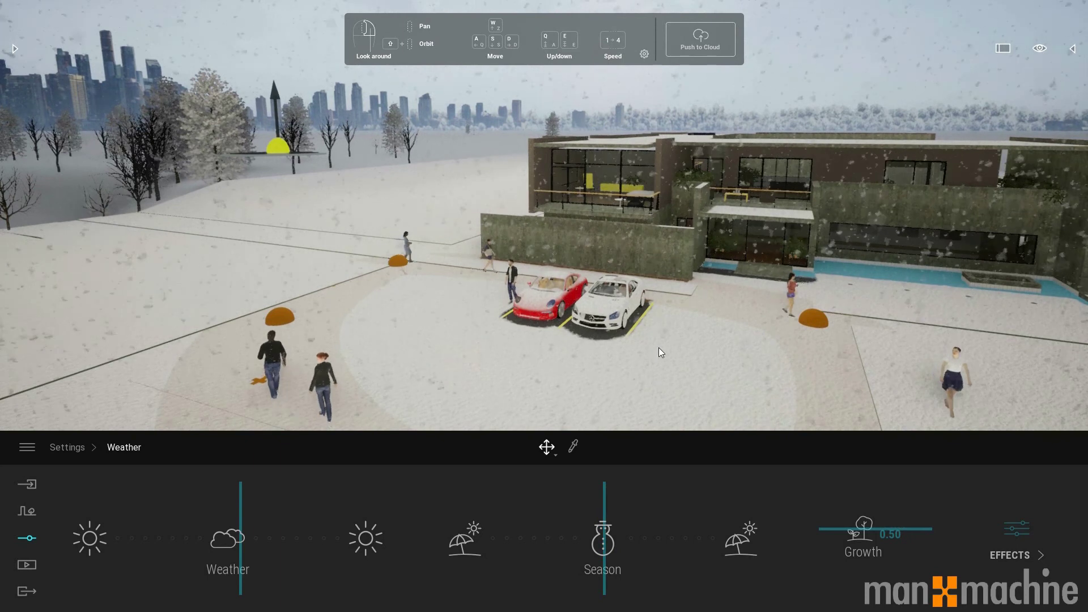
{"action": "left_click_drag", "start_coordinate": [658, 347], "coordinate": [510, 317]}
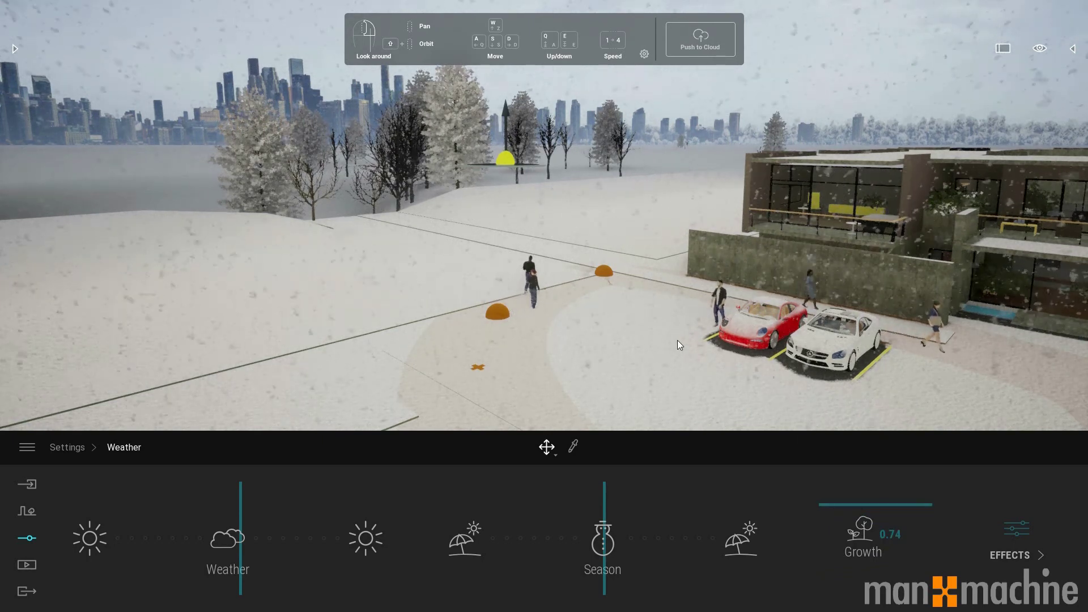
{"action": "left_click_drag", "start_coordinate": [649, 331], "coordinate": [634, 450]}
{"action": "left_click_drag", "start_coordinate": [610, 529], "coordinate": [437, 534]}
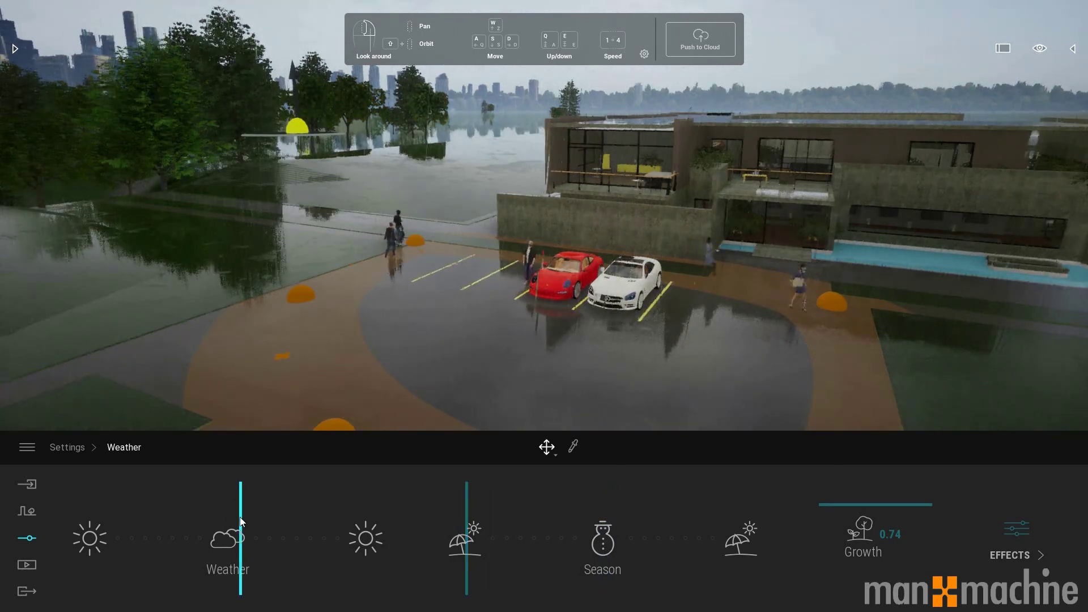
{"action": "left_click_drag", "start_coordinate": [241, 513], "coordinate": [70, 509]}
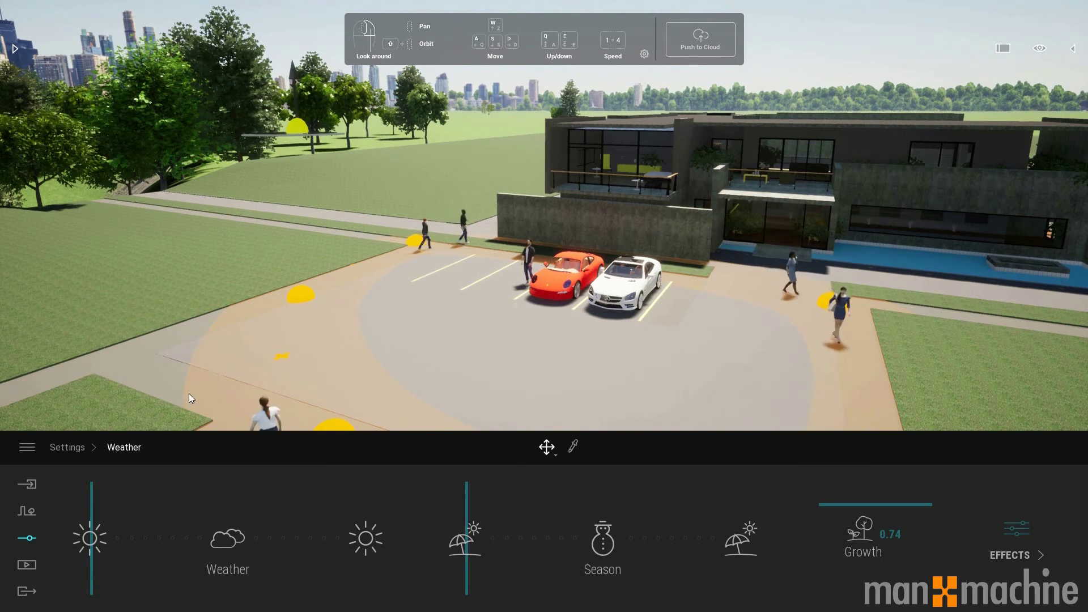
Frame the glass façade and pools at the house front and save it as Image1.
{"action": "left_click", "coordinate": [28, 569]}
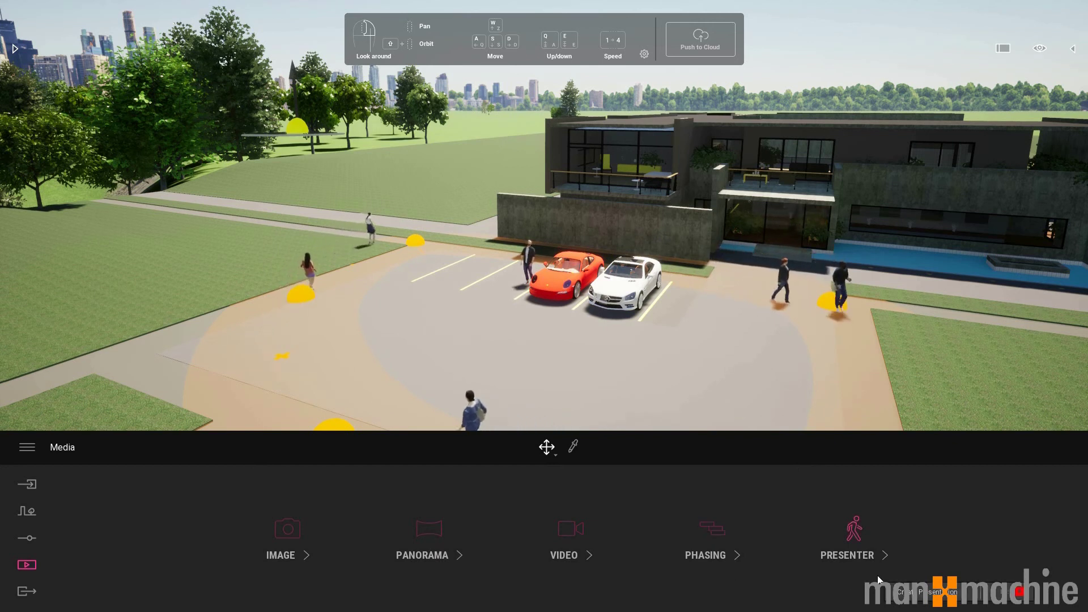
{"action": "left_click", "coordinate": [283, 535]}
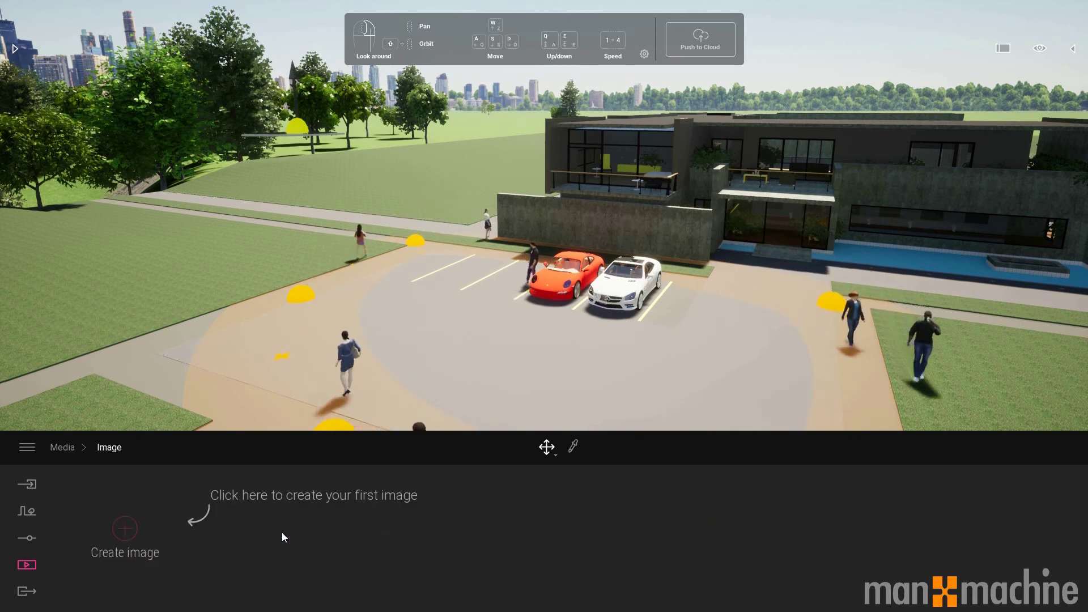
{"action": "middle_click_drag", "start_coordinate": [499, 287], "coordinate": [680, 288], "text": "shift"}
{"action": "key", "text": "w"}
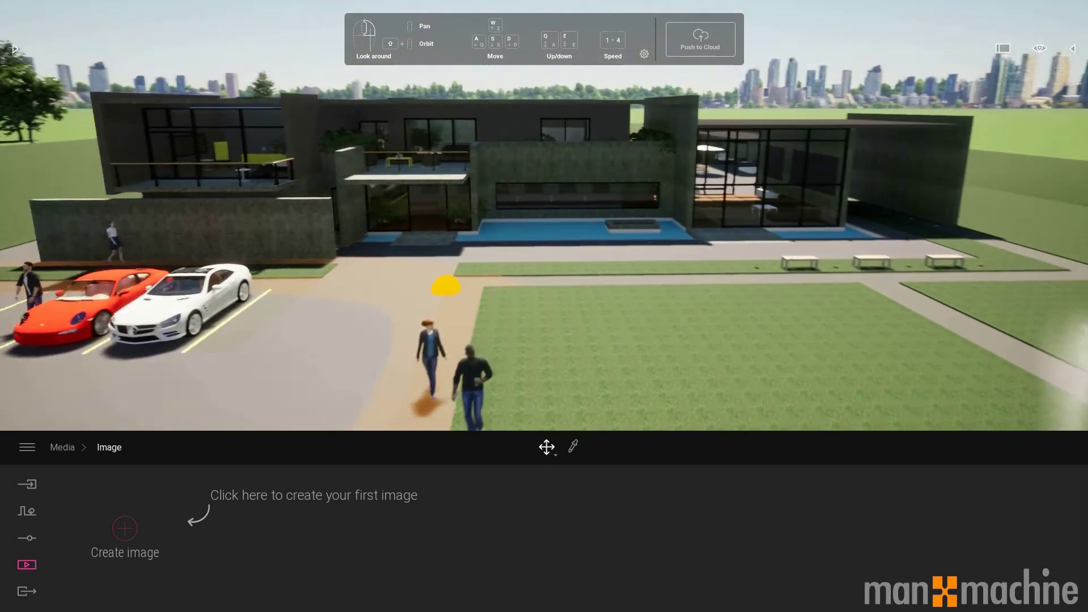
{"action": "key", "text": "w"}
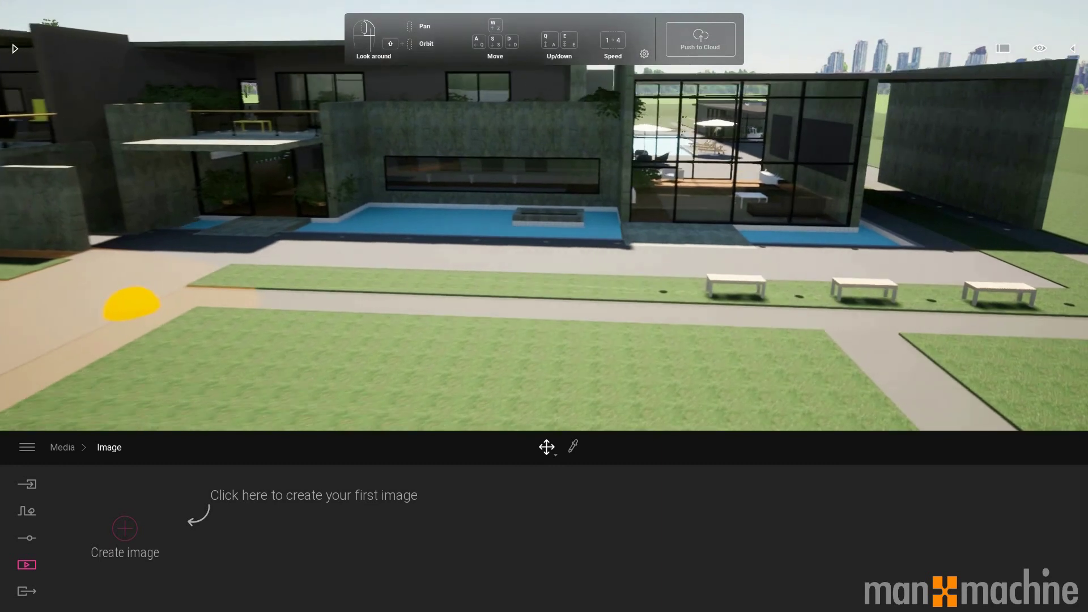
{"action": "key", "text": "d"}
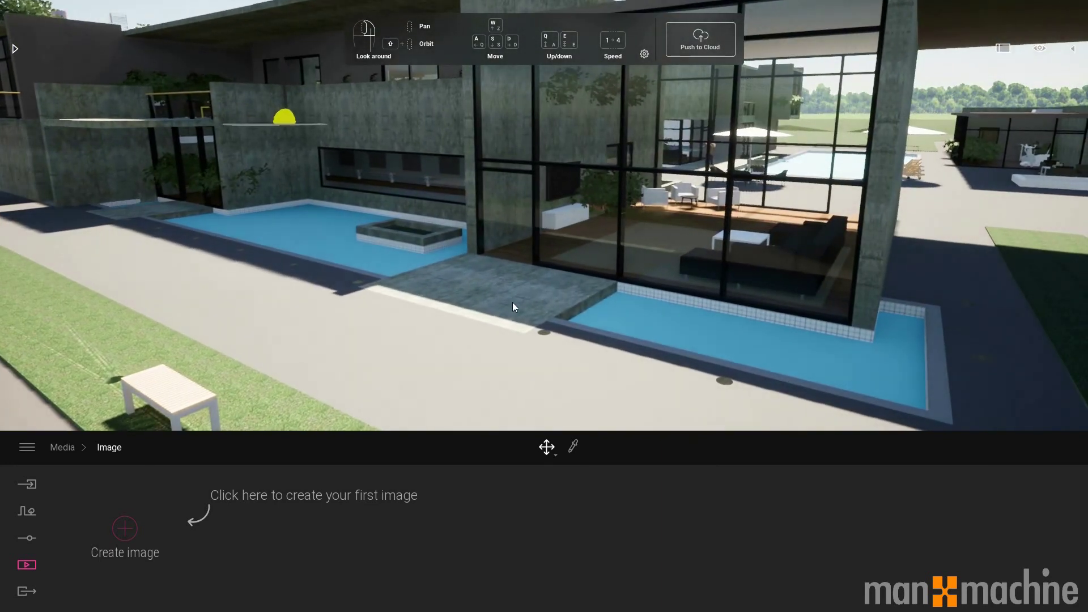
{"action": "left_click", "coordinate": [113, 533]}
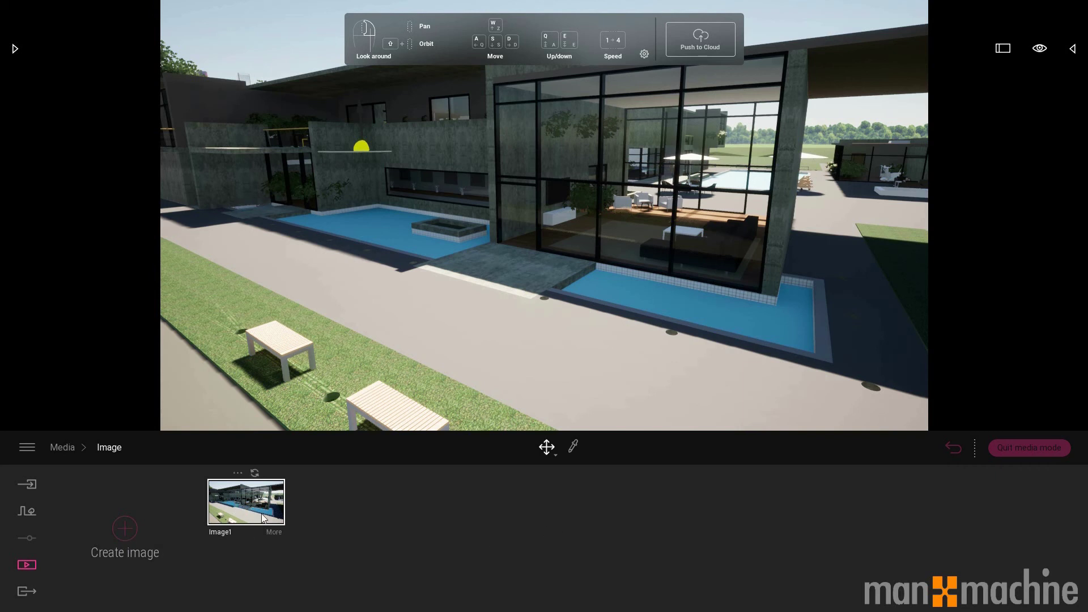
Inspect Image1's lighting settings (7300K white balance), then return to its setting categories.
{"action": "left_click", "coordinate": [275, 533]}
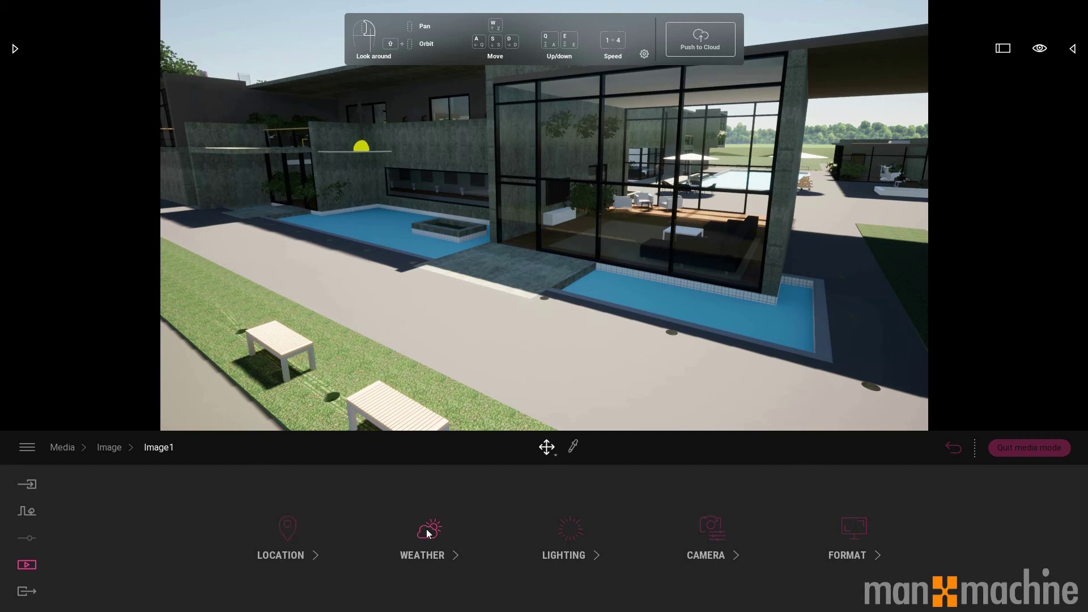
{"action": "left_click", "coordinate": [593, 554]}
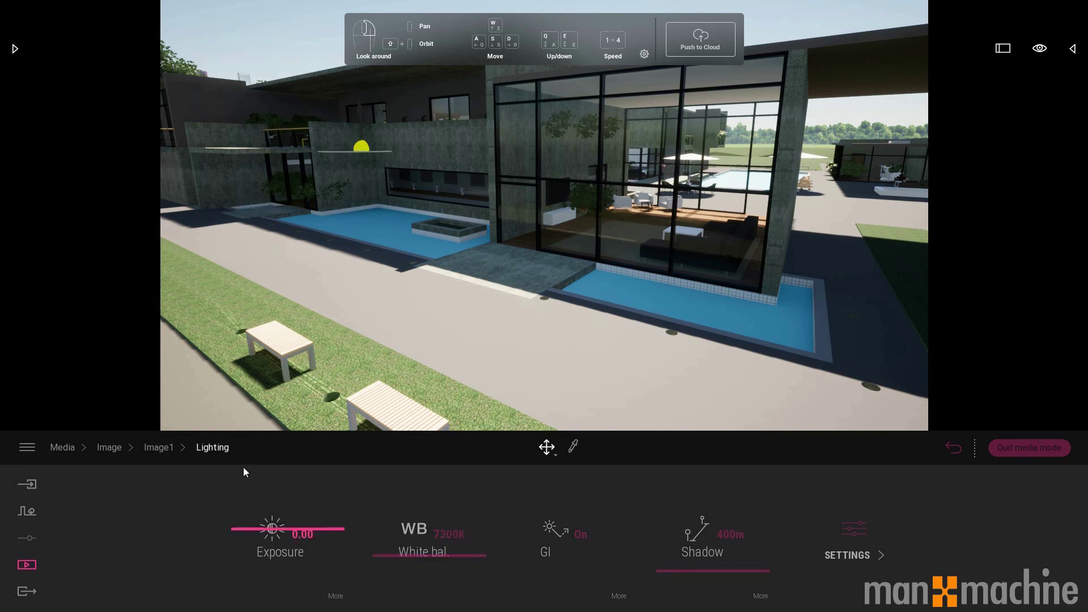
{"action": "left_click", "coordinate": [161, 451]}
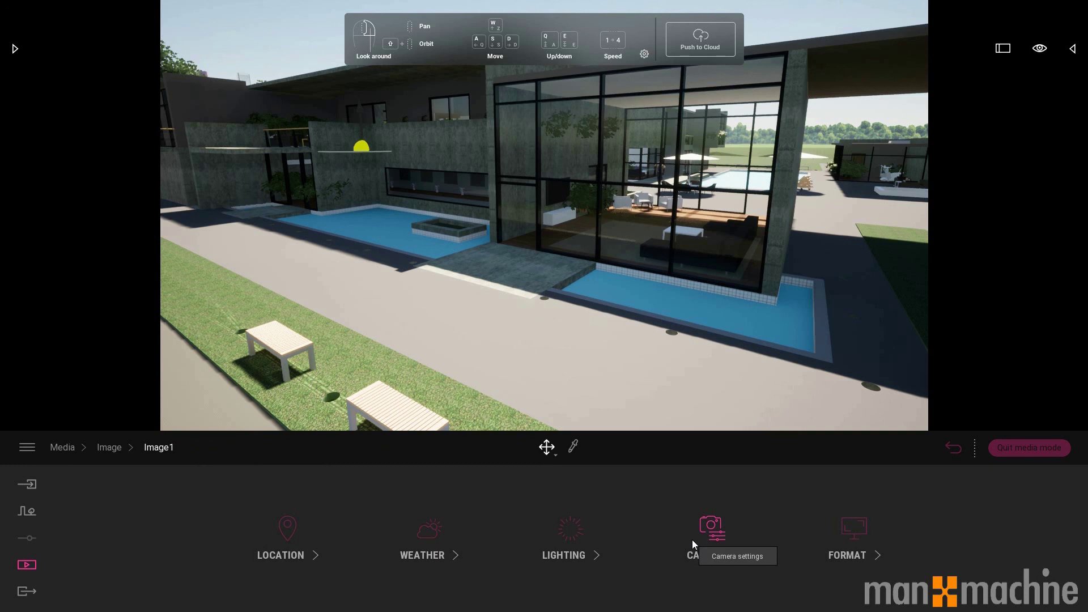
Select Image1 as the image to export on the Export page.
{"action": "left_click", "coordinate": [28, 599]}
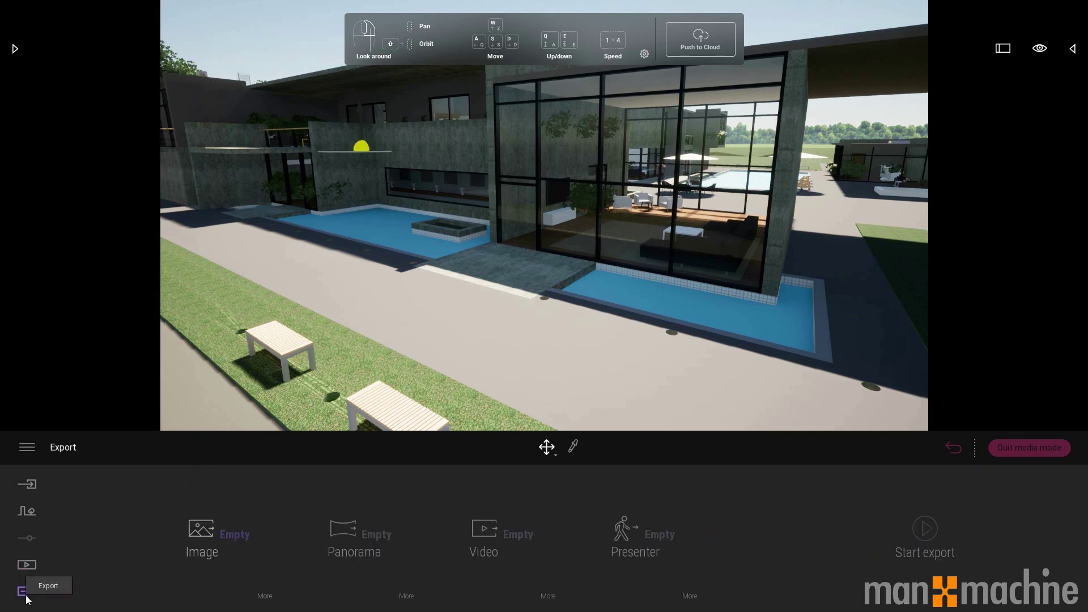
{"action": "left_click", "coordinate": [219, 539]}
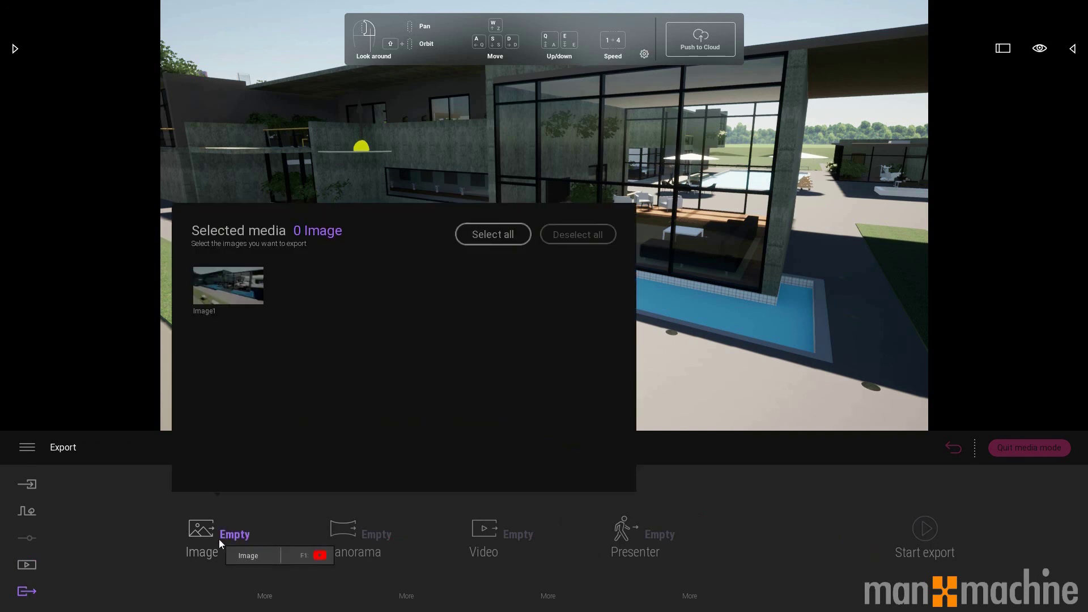
{"action": "left_click", "coordinate": [225, 294]}
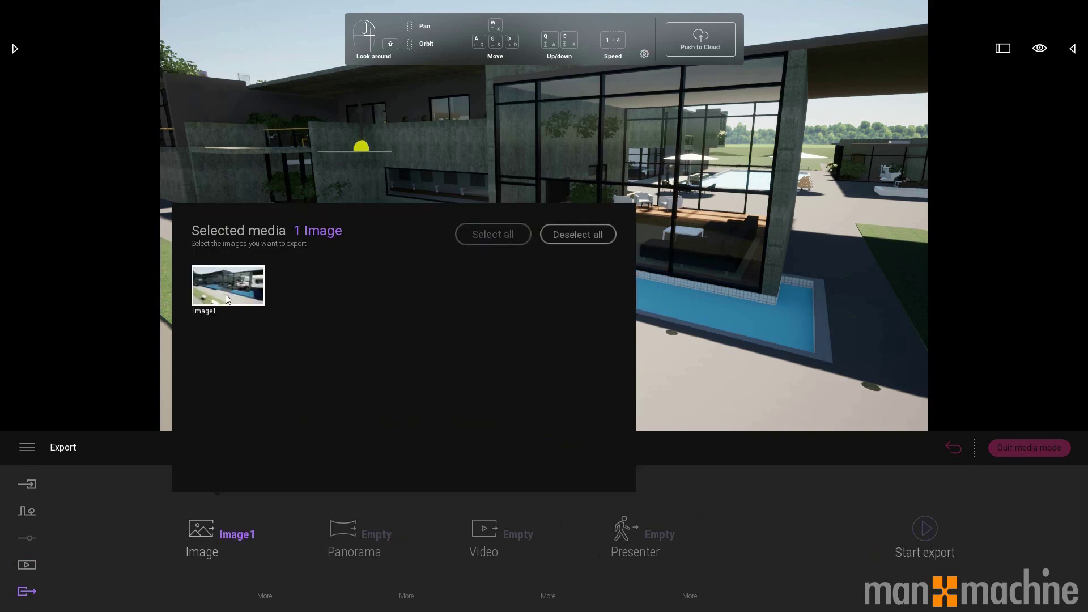